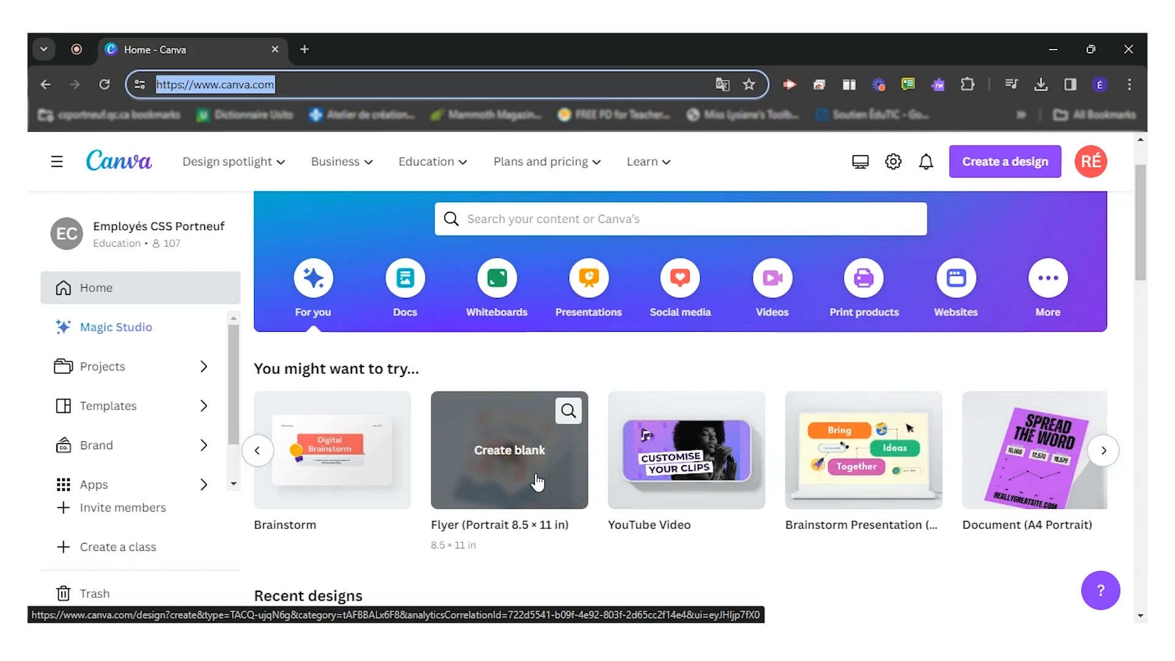
# Step: Create a blank Flyer (Portrait 8.5 × 11 in) and apply the purple watercolour "Coming soon!" template to its page
pyautogui.click(510, 450)
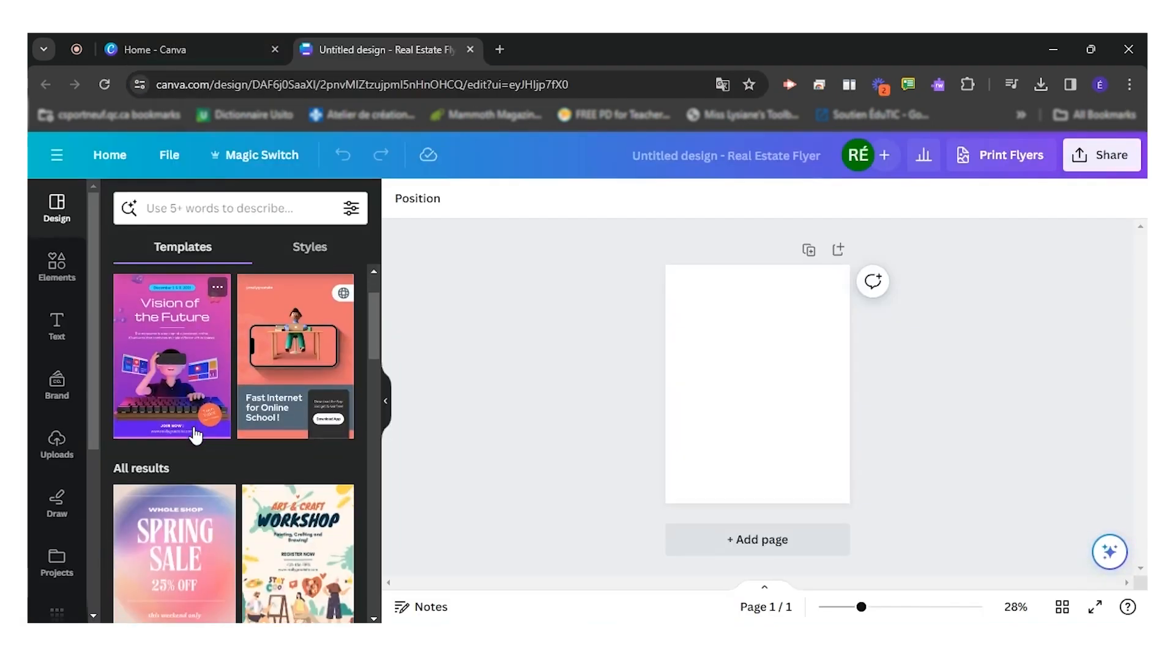
pyautogui.scroll(-6, 195, 434)
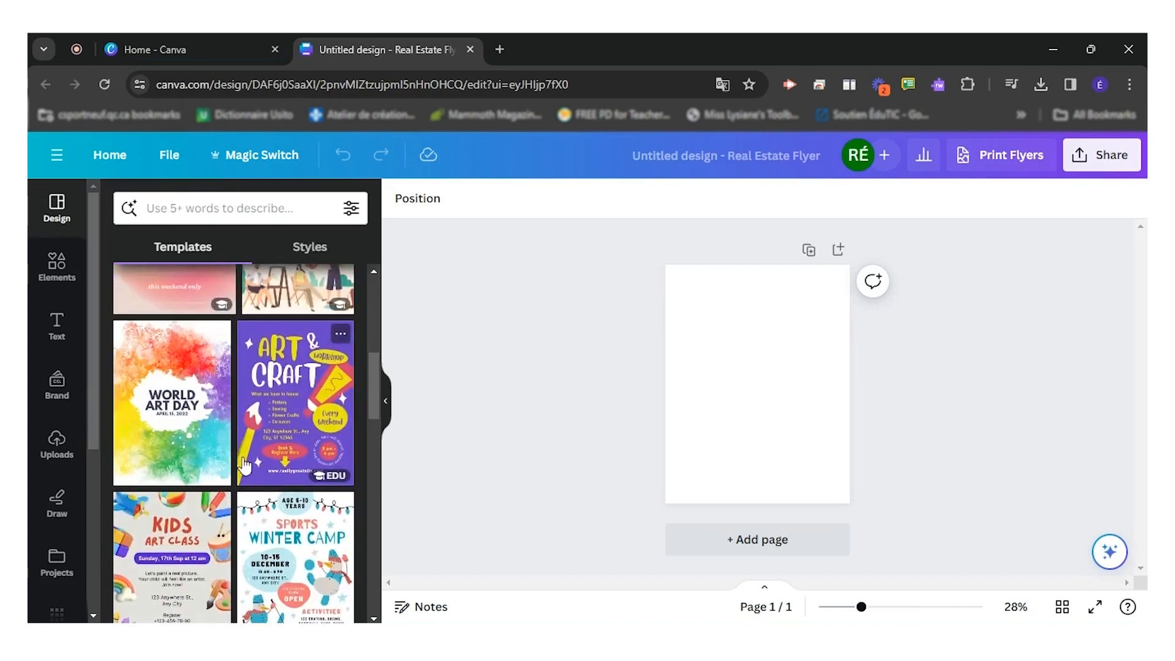
pyautogui.scroll(-3, 245, 489)
pyautogui.scroll(-5, 250, 501)
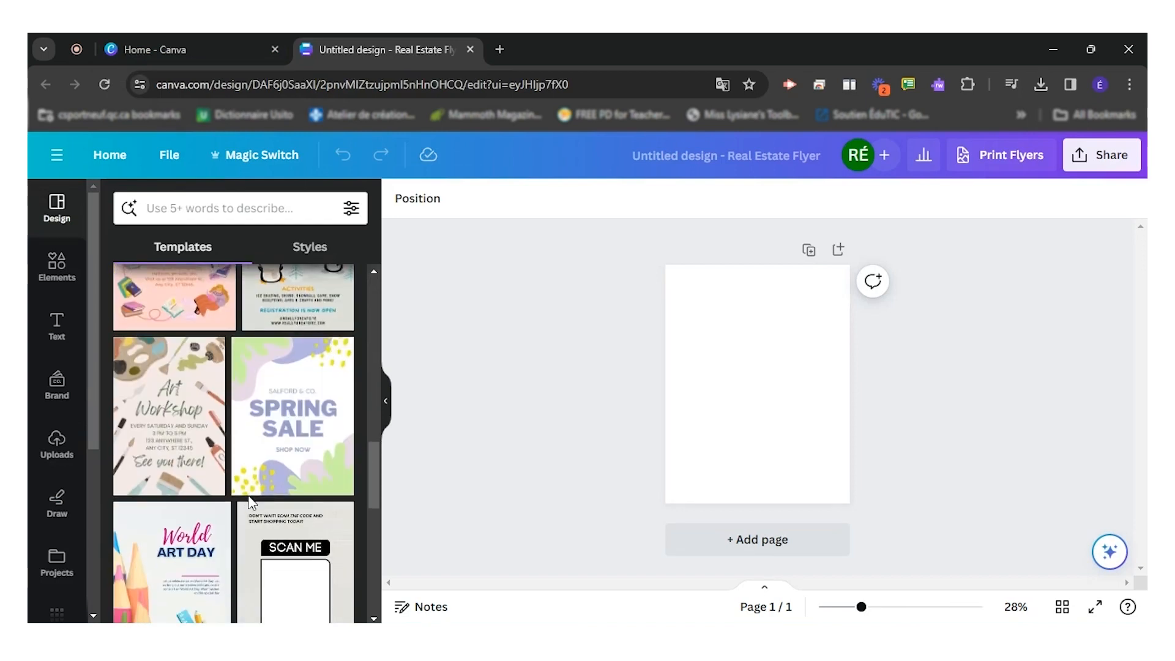
pyautogui.scroll(-5, 250, 501)
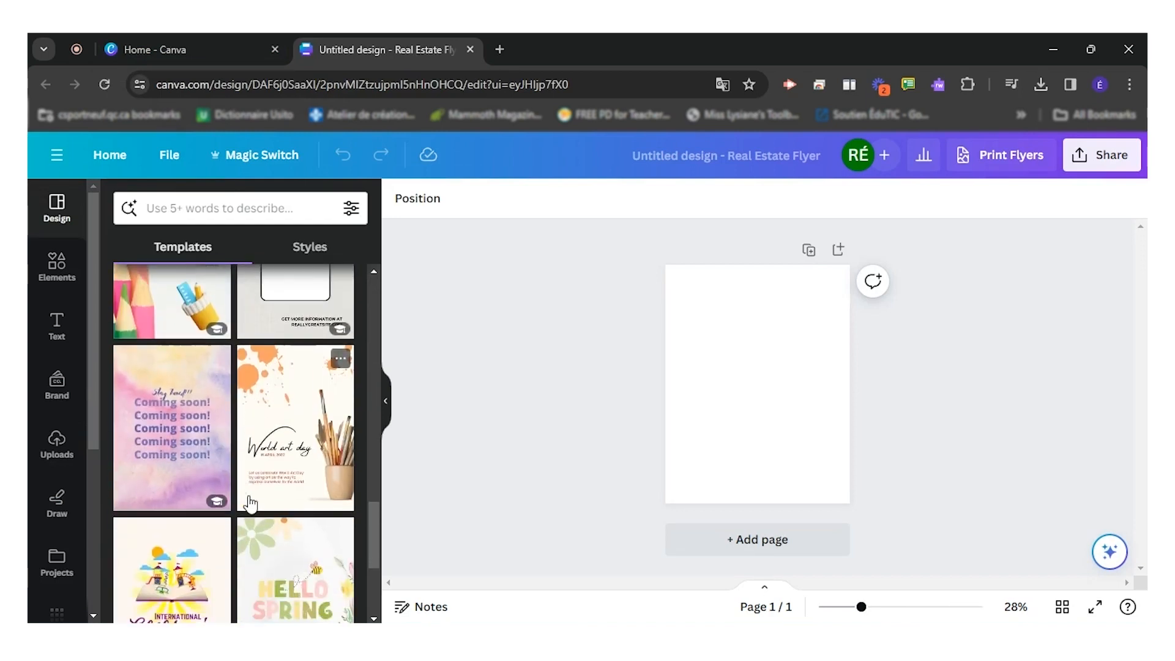
pyautogui.click(190, 435)
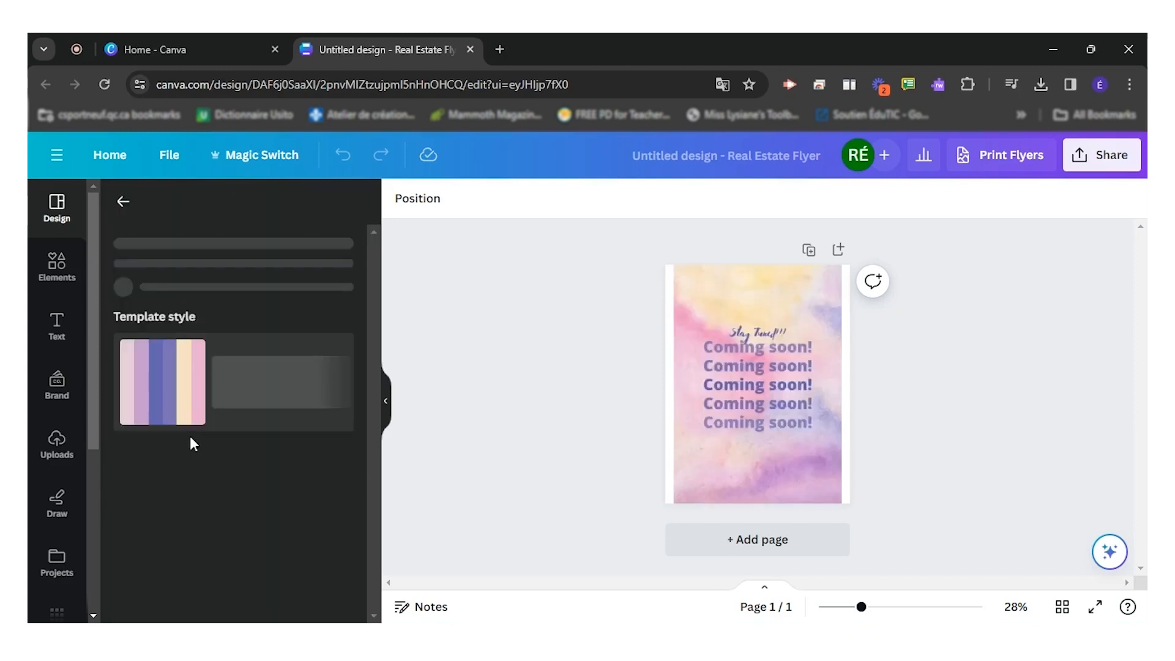
# Step: Delete the "Stay Tuned!!!" heading and all the "Coming soon!" lines, keeping only the watercolour background
pyautogui.click(765, 342)
pyautogui.click(768, 343)
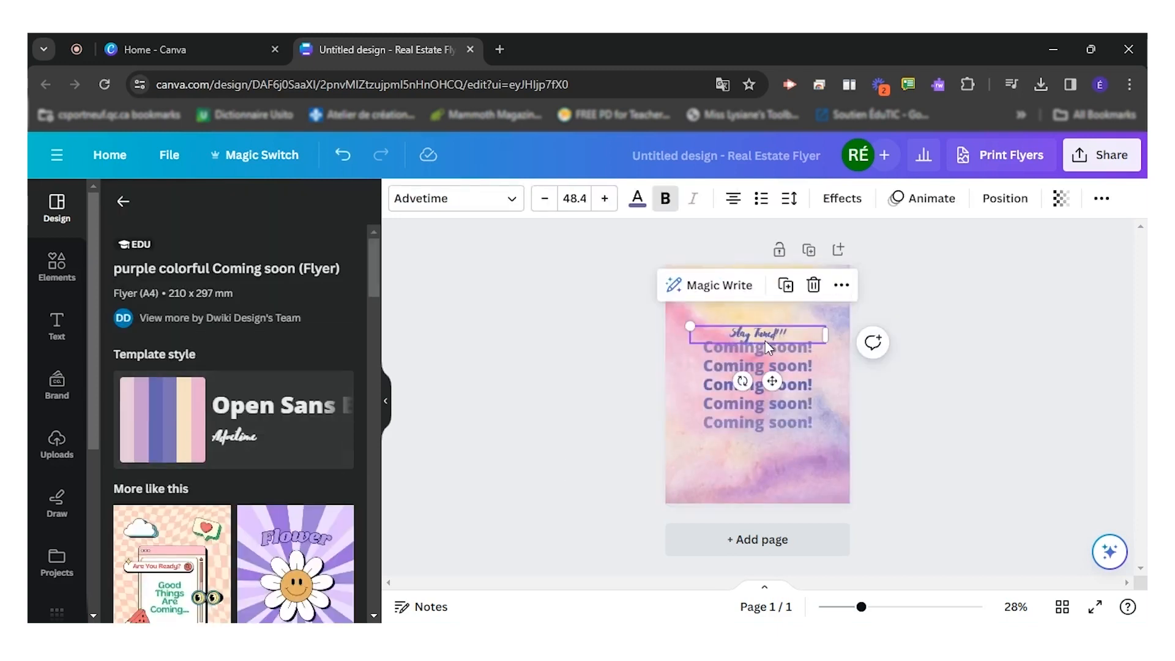
pyautogui.press('Delete')
pyautogui.click(747, 387)
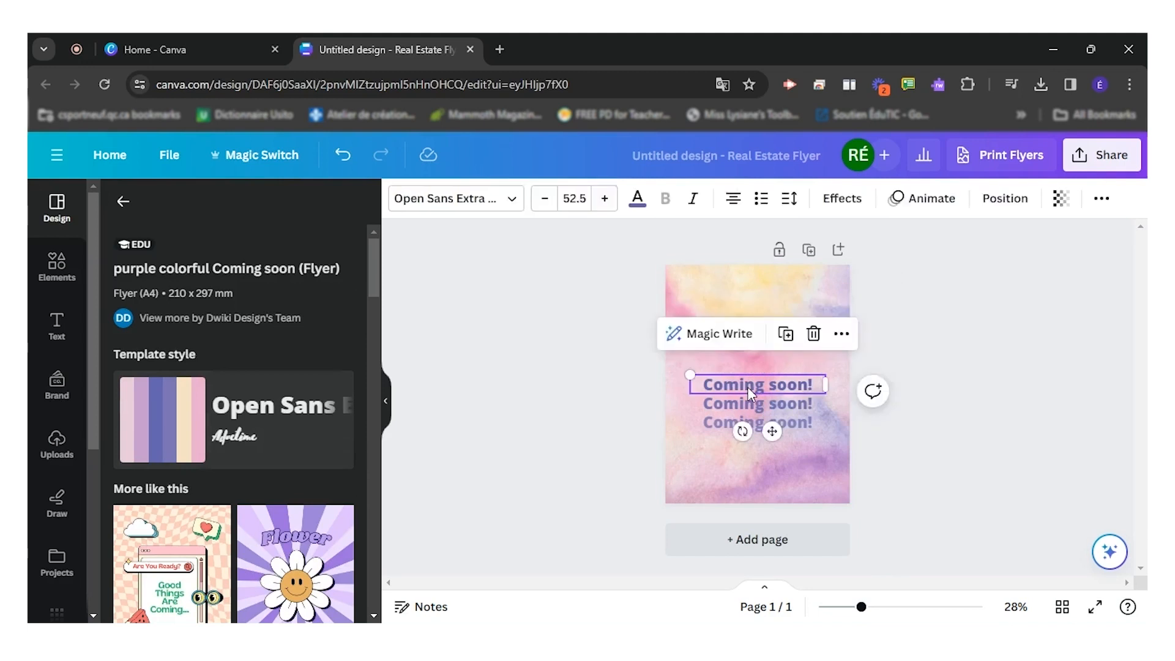
pyautogui.press('Delete')
pyautogui.click(748, 402)
pyautogui.press('Delete')
pyautogui.click(748, 426)
pyautogui.press('Delete')
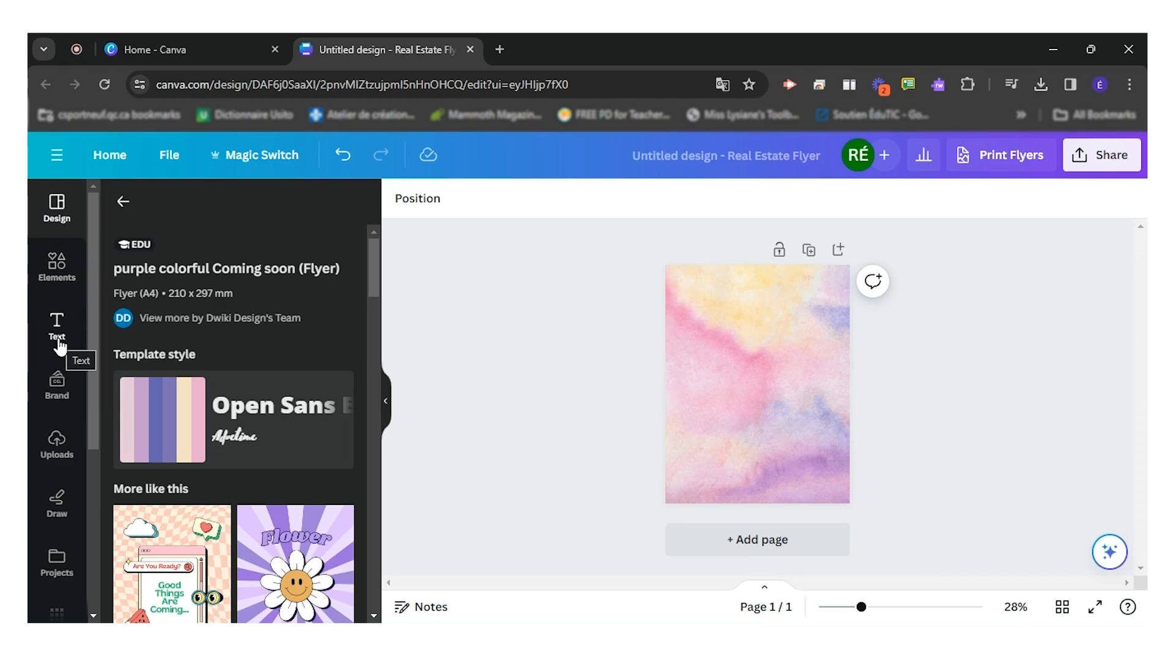
# Step: Search the design elements for "wolf"
pyautogui.click(57, 269)
pyautogui.click(218, 207)
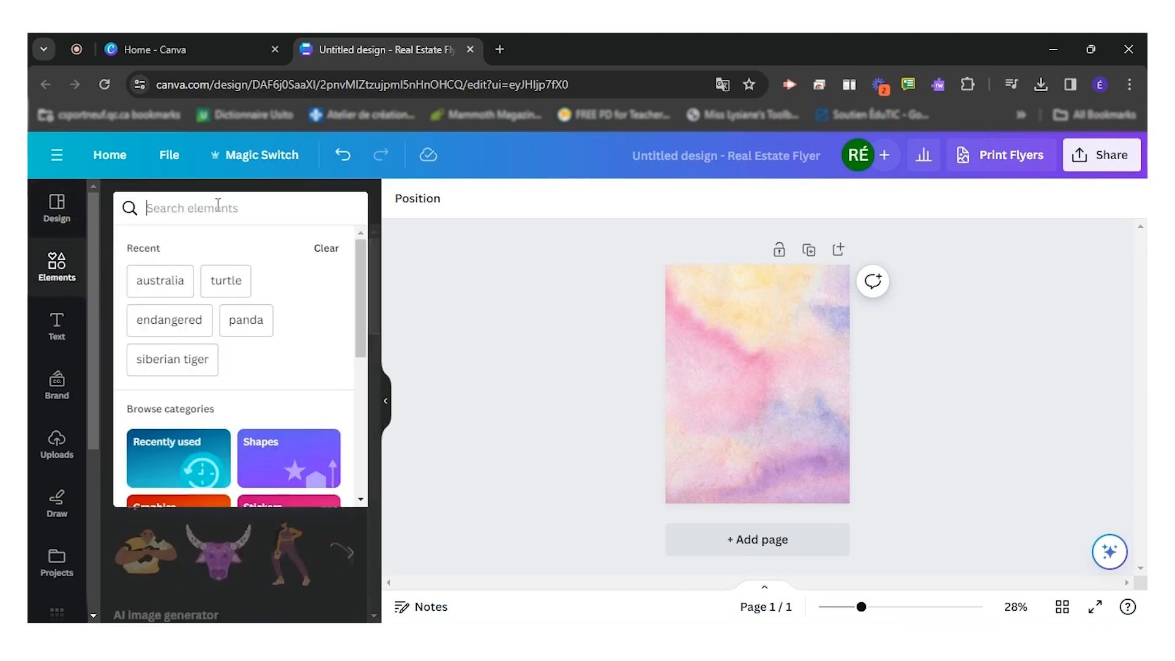
pyautogui.write('wolf')
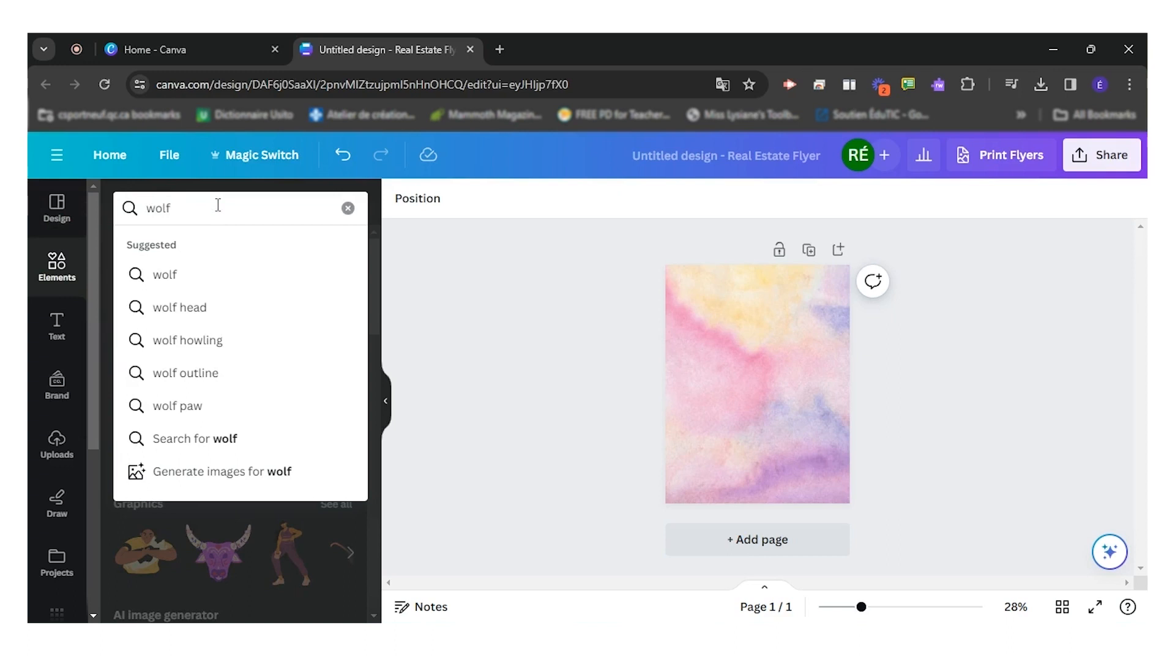
pyautogui.press('Return')
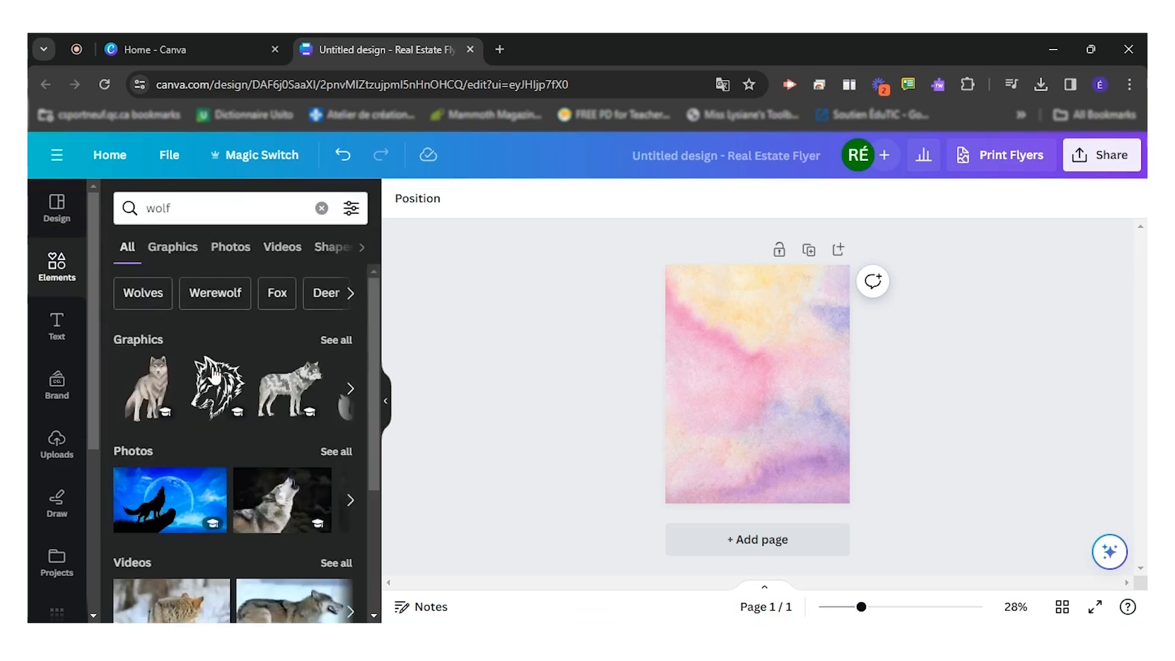
# Step: Place the grey sitting, howling wolf graphic on the page and shrink it into the page's lower-left corner
pyautogui.scroll(-3, 247, 509)
pyautogui.scroll(3, 246, 502)
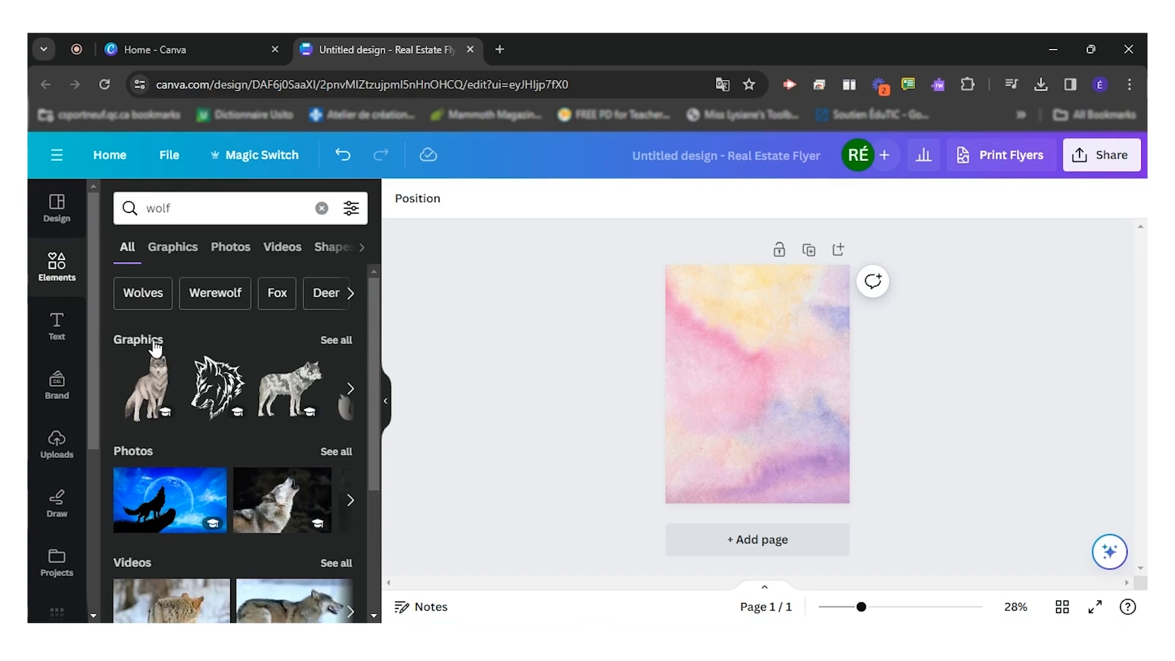
pyautogui.click(336, 340)
pyautogui.scroll(-2, 233, 441)
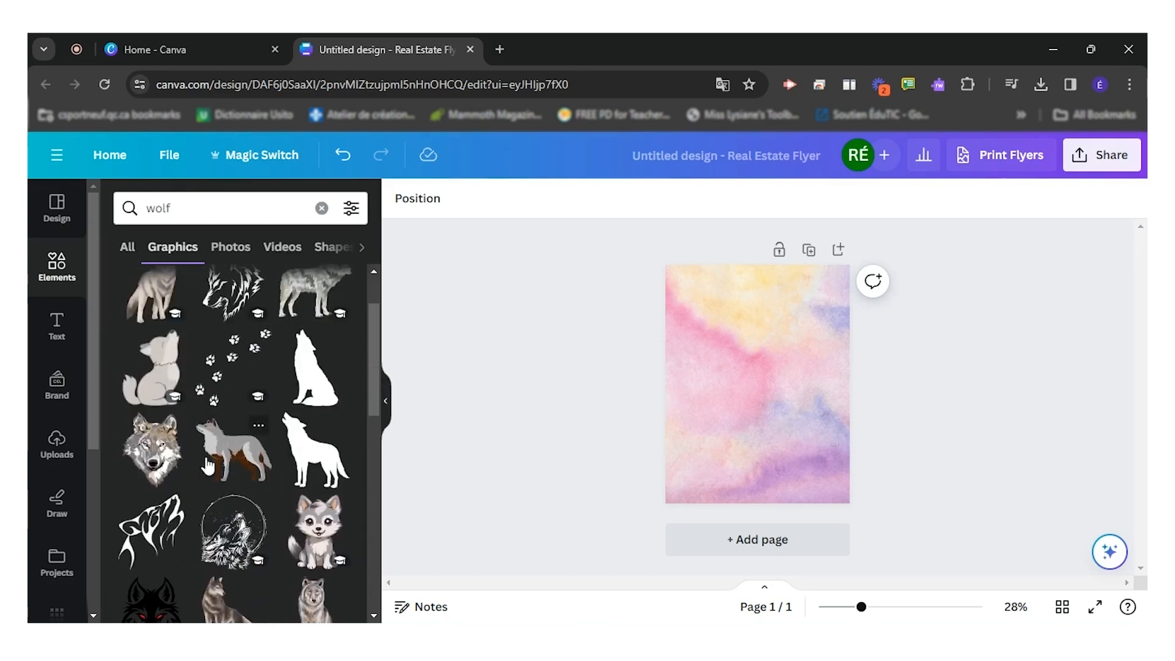
pyautogui.moveTo(155, 370); pyautogui.dragTo(717, 354)
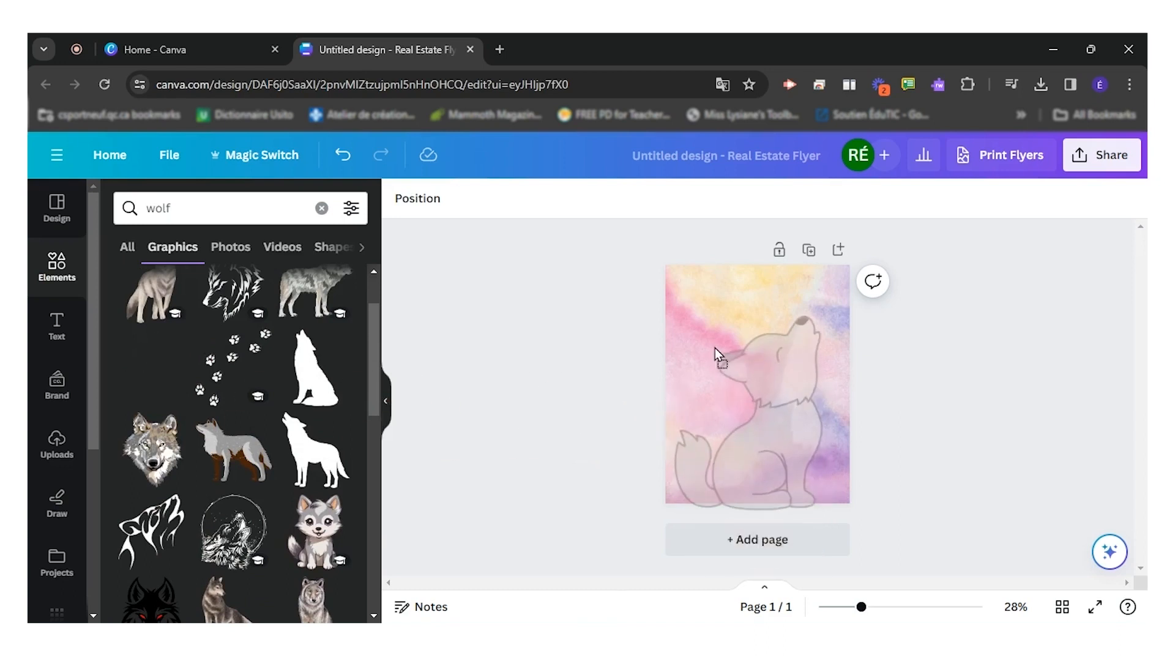
pyautogui.moveTo(822, 507); pyautogui.dragTo(703, 469)
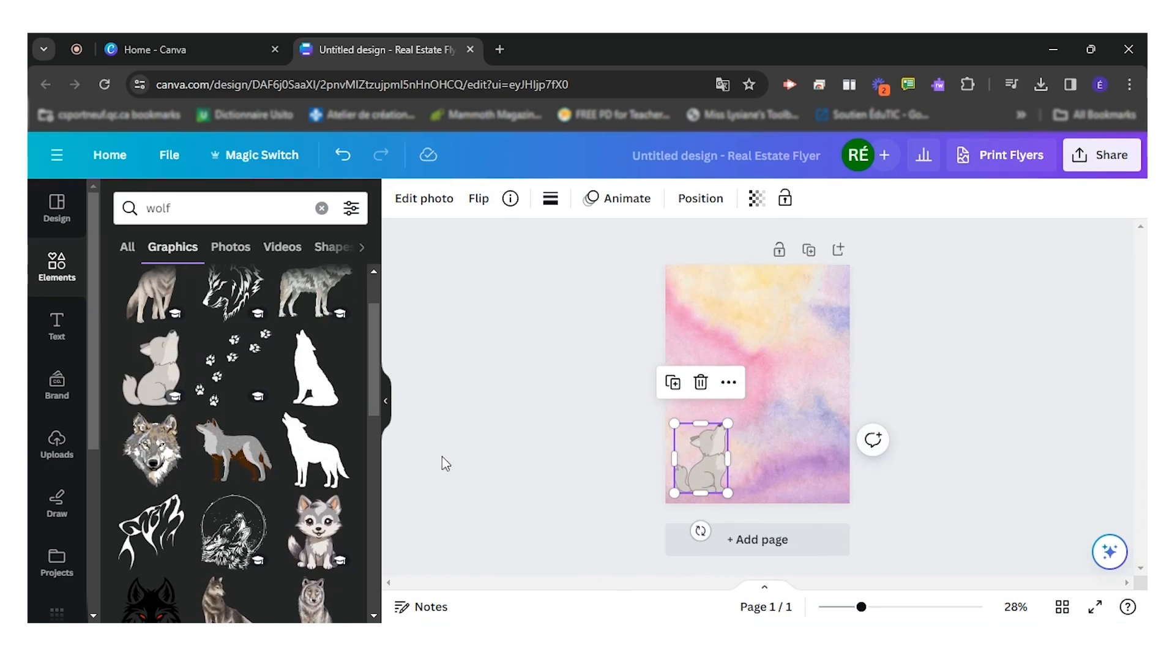
# Step: Search the graphics for "house"
pyautogui.doubleClick(223, 209)
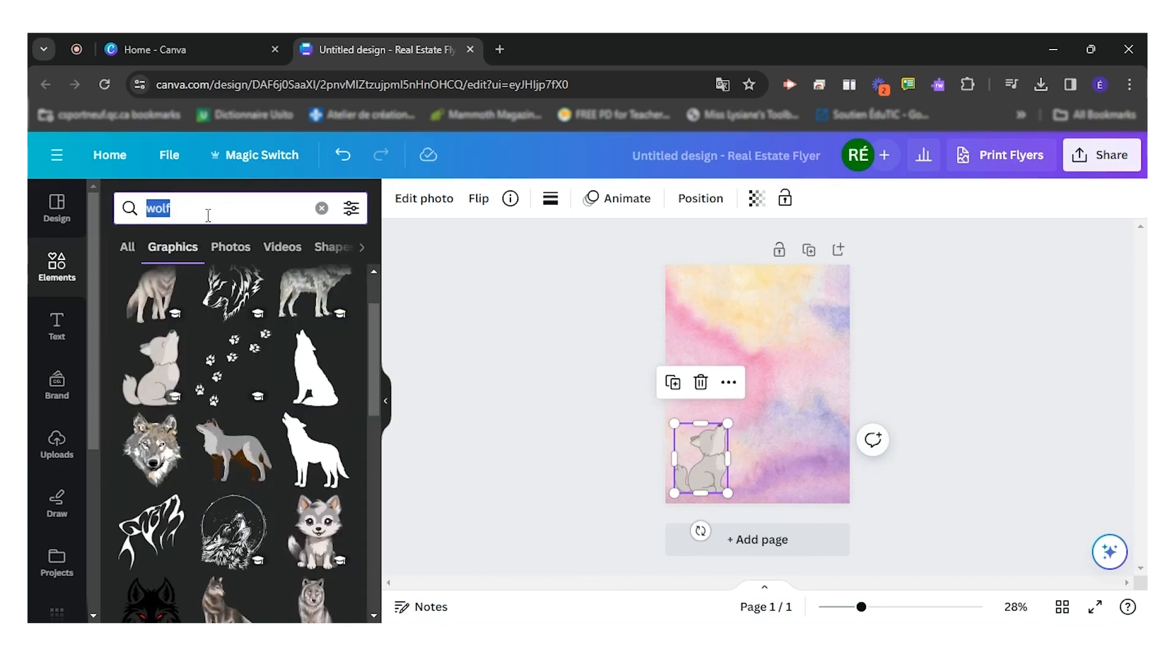
pyautogui.write('house')
pyautogui.press('Return')
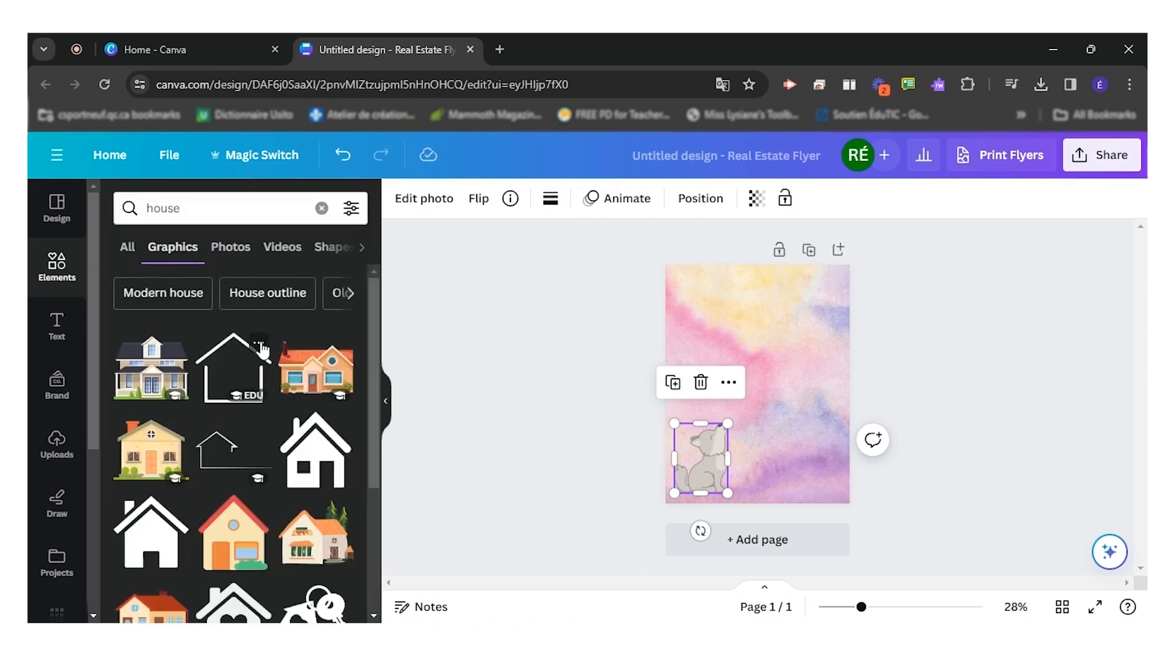
# Step: Add the cottage graphic with the pink door and tree, enlarge it slightly and align it with the page's lower edge beside the wolf
pyautogui.scroll(-4, 262, 350)
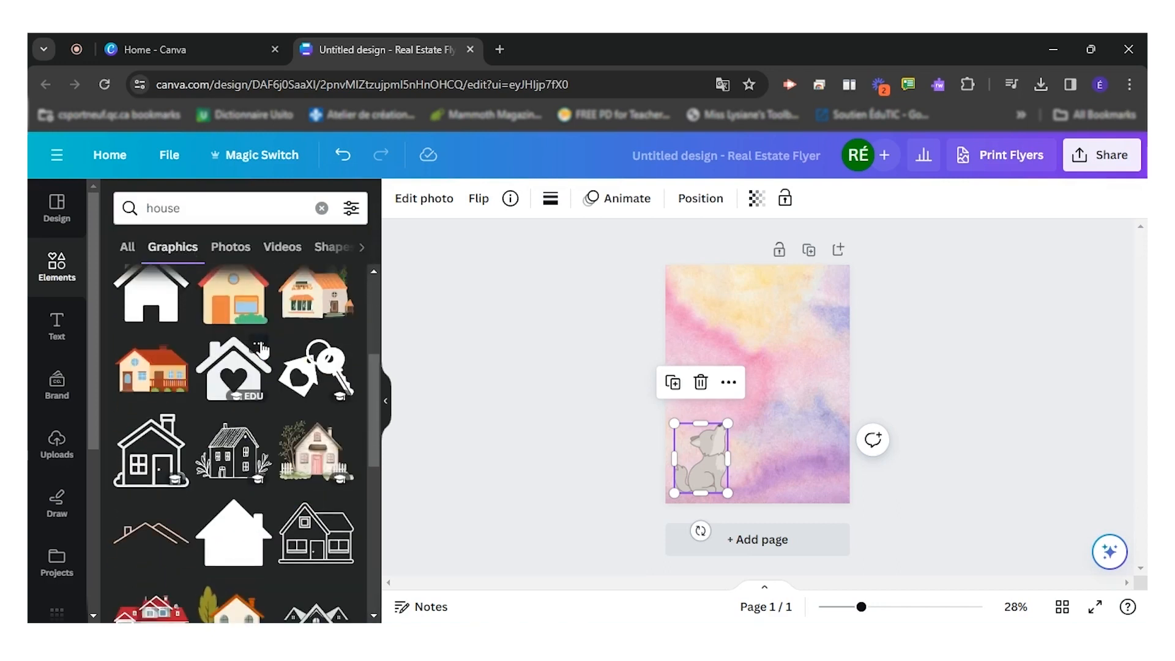
pyautogui.scroll(-1, 262, 351)
pyautogui.moveTo(318, 379); pyautogui.dragTo(804, 439)
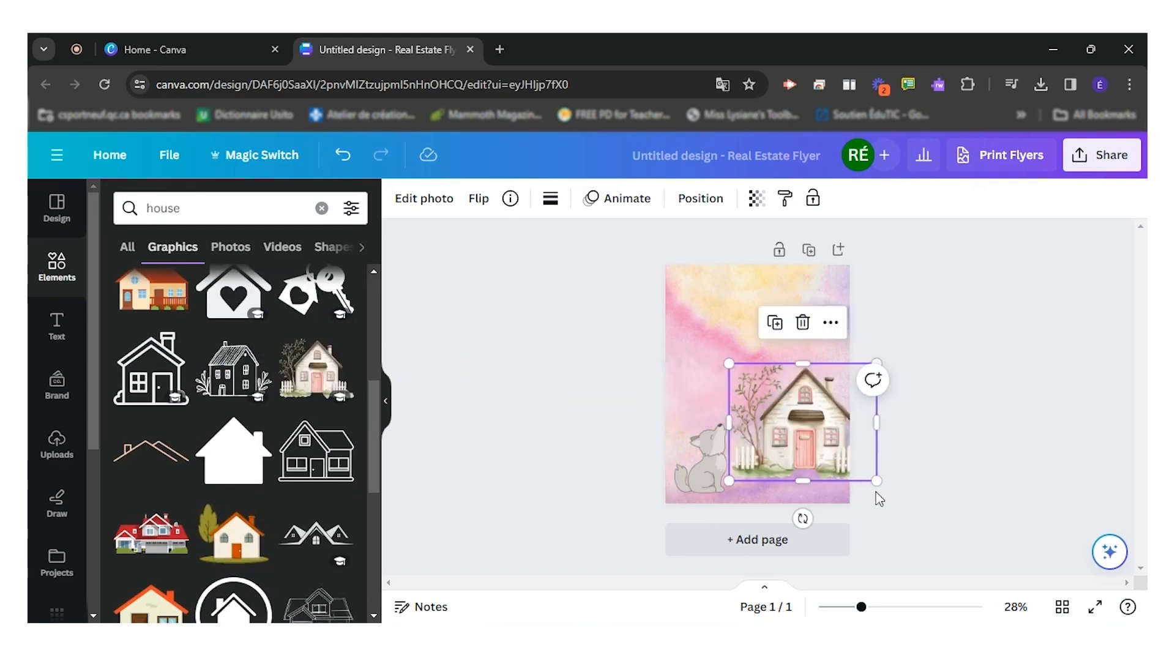
pyautogui.moveTo(878, 480); pyautogui.dragTo(912, 510)
pyautogui.moveTo(822, 462); pyautogui.dragTo(793, 458)
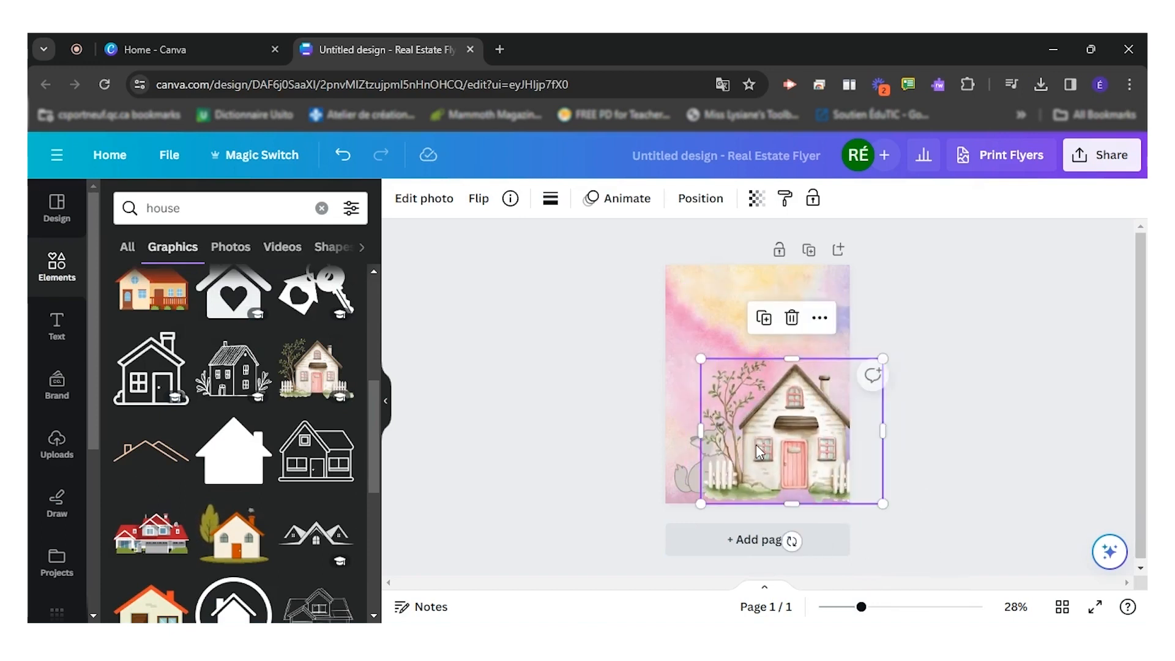
# Step: Bring the wolf forward one layer so it sits in front of the cottage
pyautogui.click(684, 487)
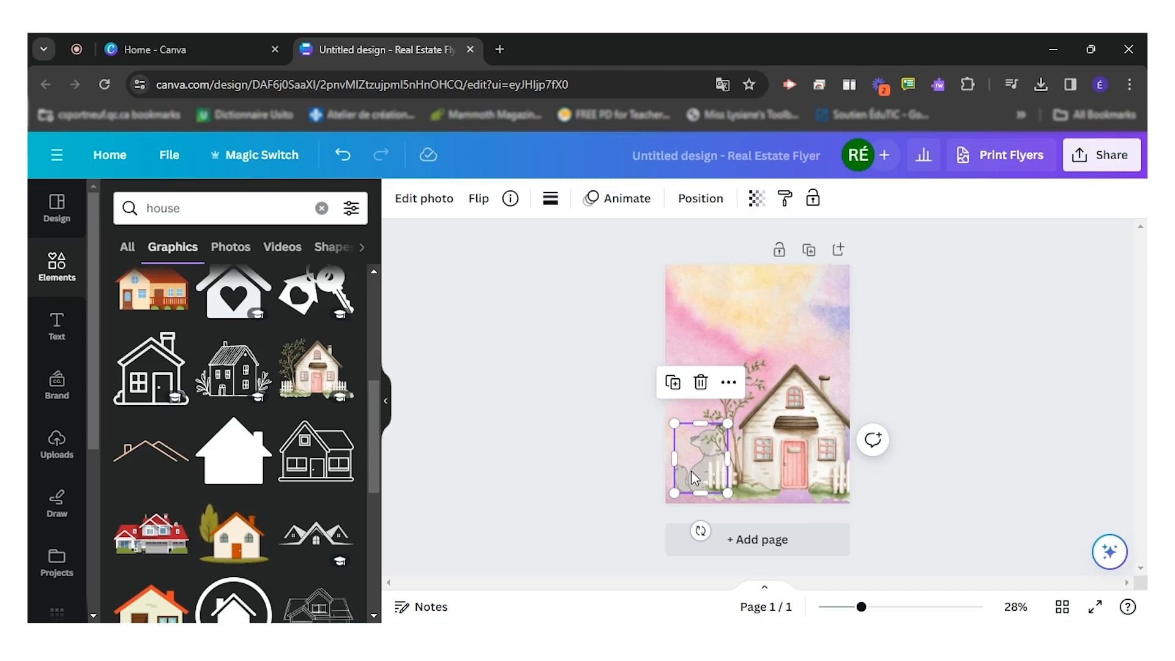
pyautogui.rightClick(692, 472)
pyautogui.moveTo(785, 334)
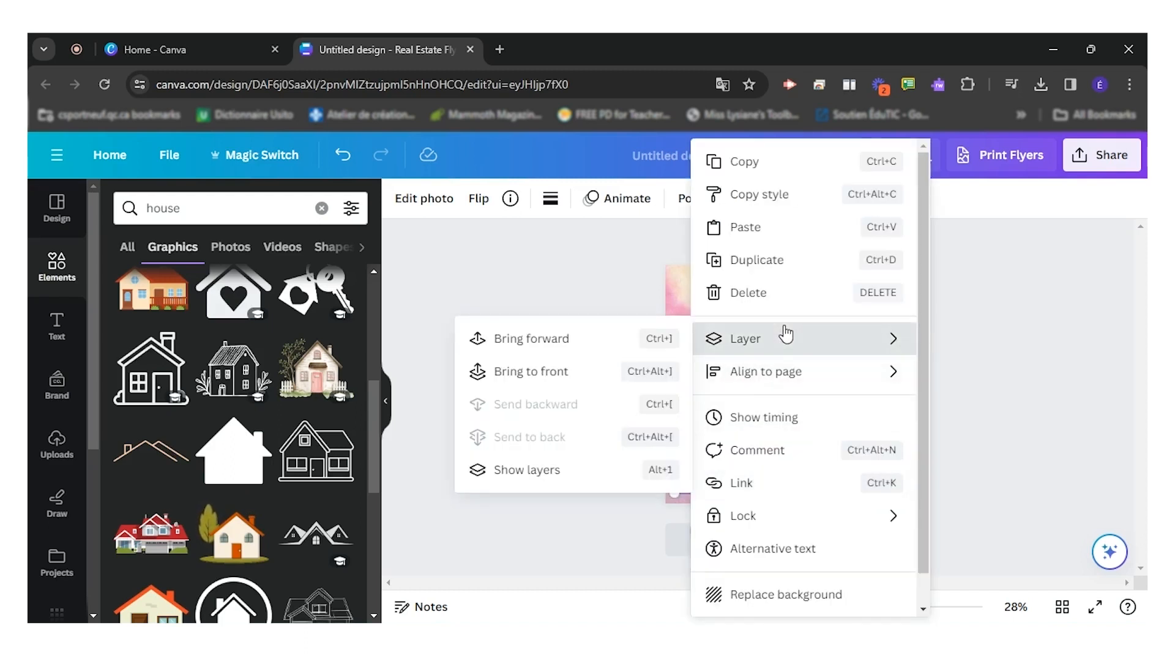
pyautogui.click(593, 340)
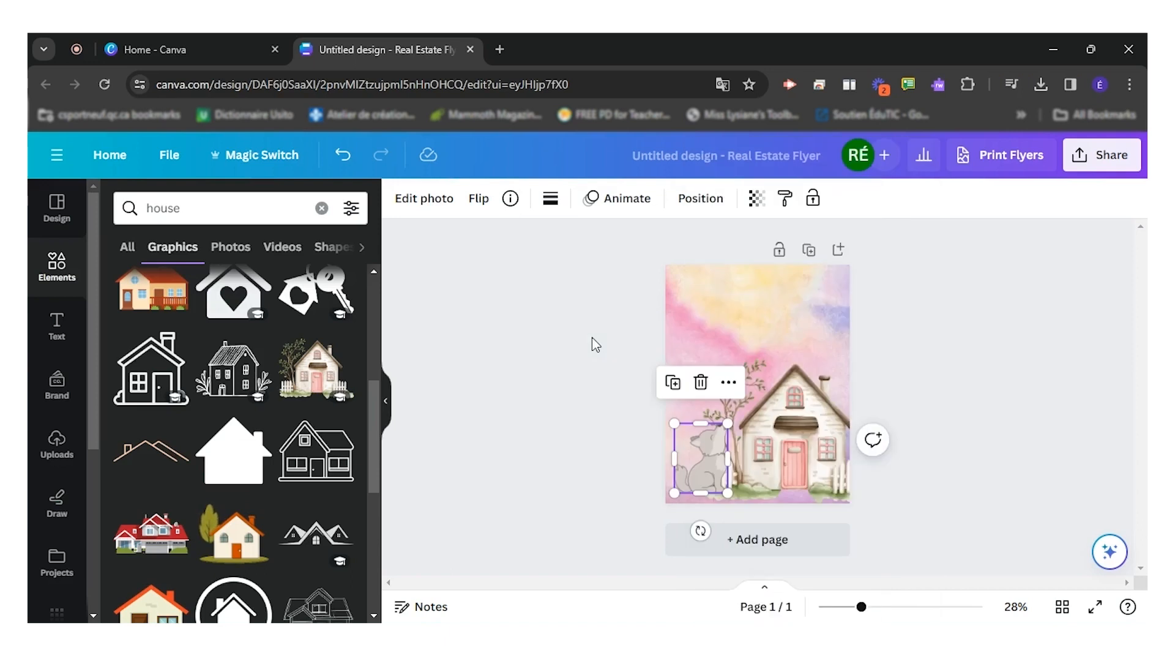
pyautogui.click(560, 386)
# Step: Enlarge the cottage until it spans the full page width, keeping its base on the page's lower edge
pyautogui.click(775, 423)
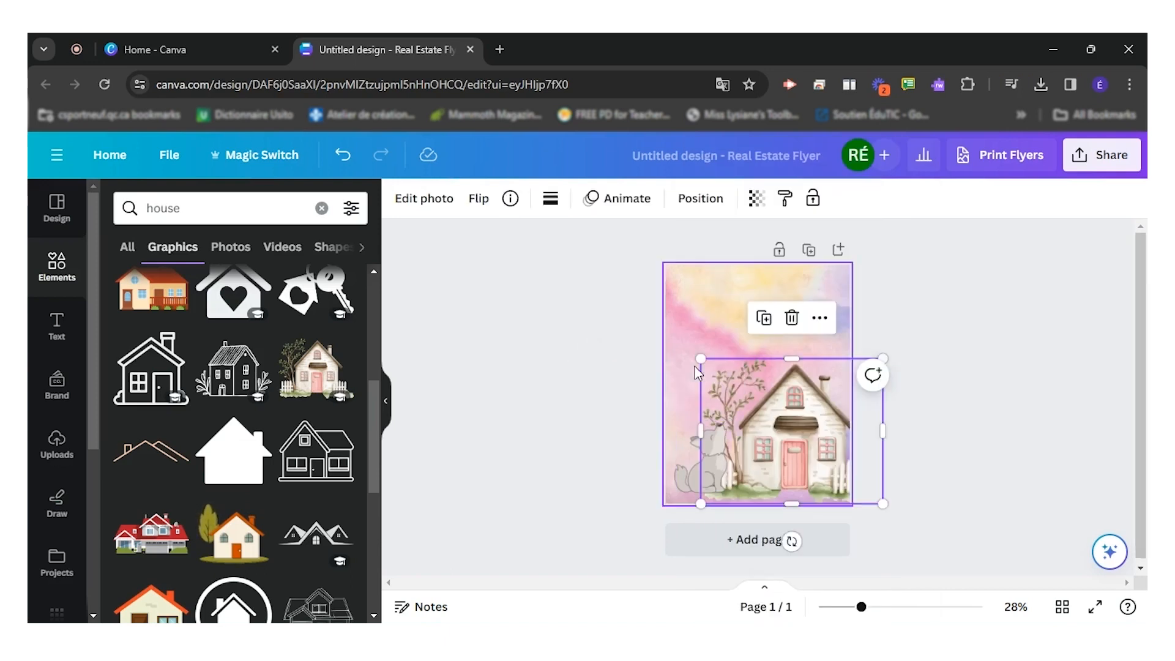
pyautogui.moveTo(701, 360); pyautogui.dragTo(656, 322)
pyautogui.moveTo(829, 462)
pyautogui.mouseDown()
pyautogui.moveTo(829, 451)
pyautogui.moveTo(828, 461)
pyautogui.mouseUp()
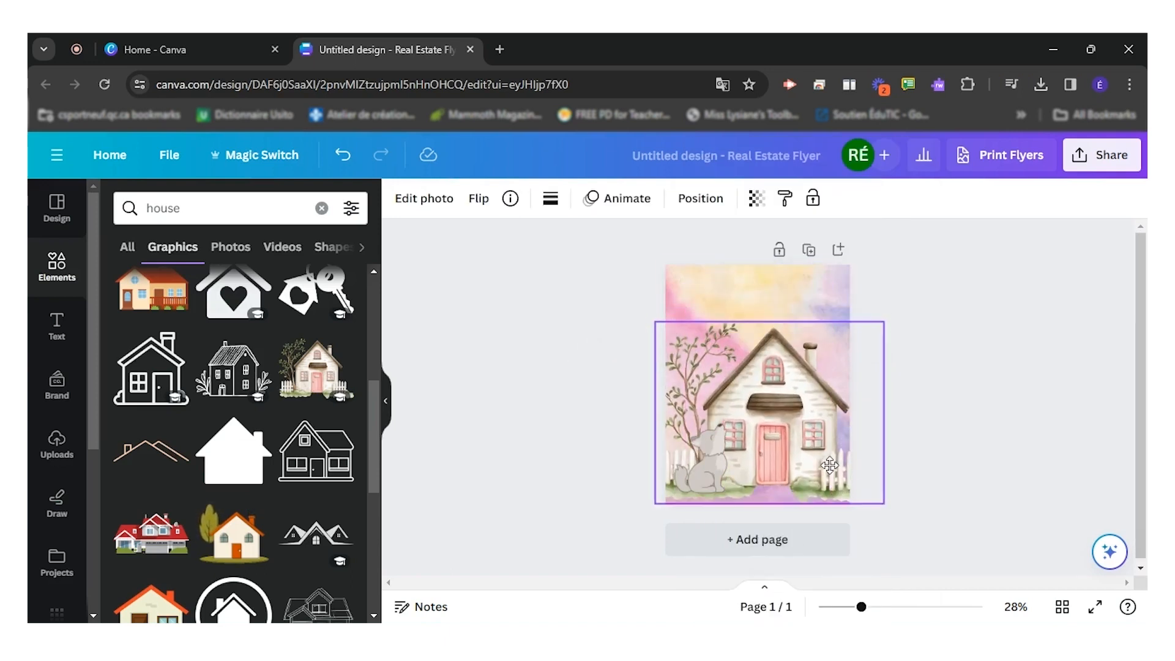
pyautogui.moveTo(656, 323); pyautogui.dragTo(652, 306)
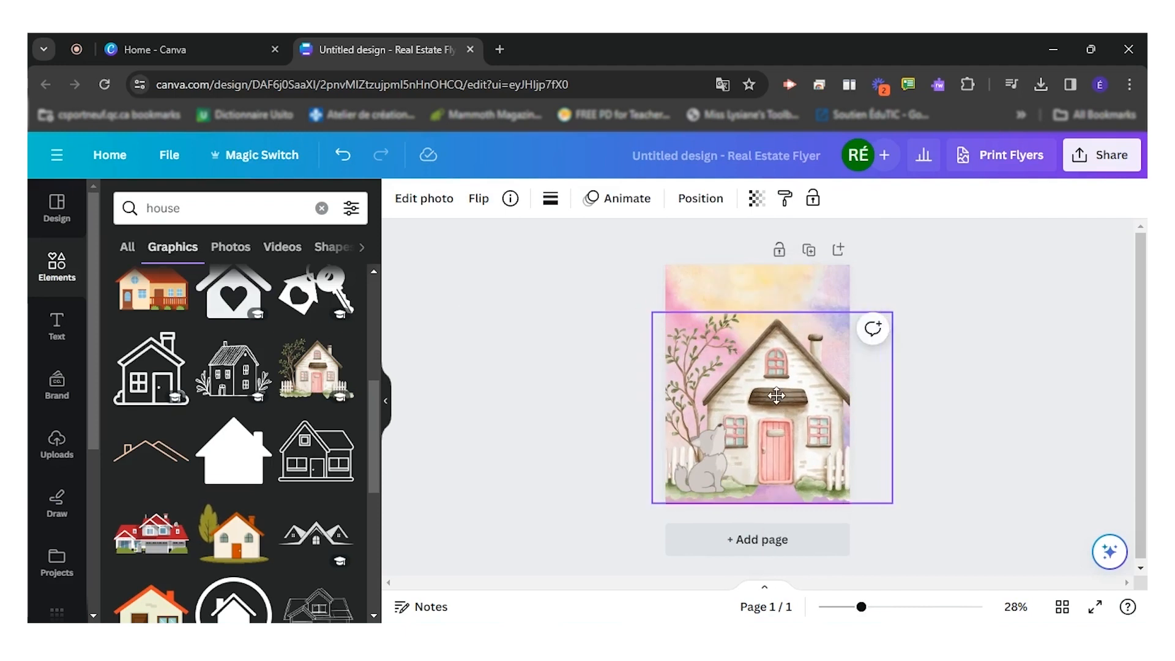
# Step: Search the graphics for "wind"
pyautogui.click(196, 208)
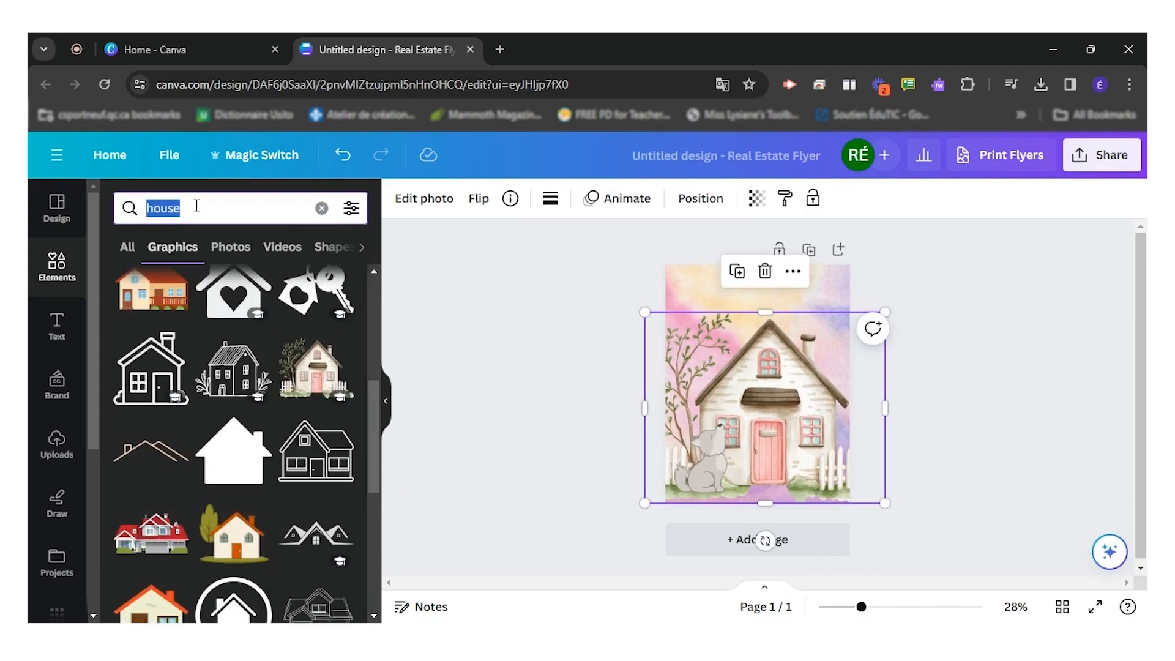
pyautogui.write('wind')
pyautogui.press('Return')
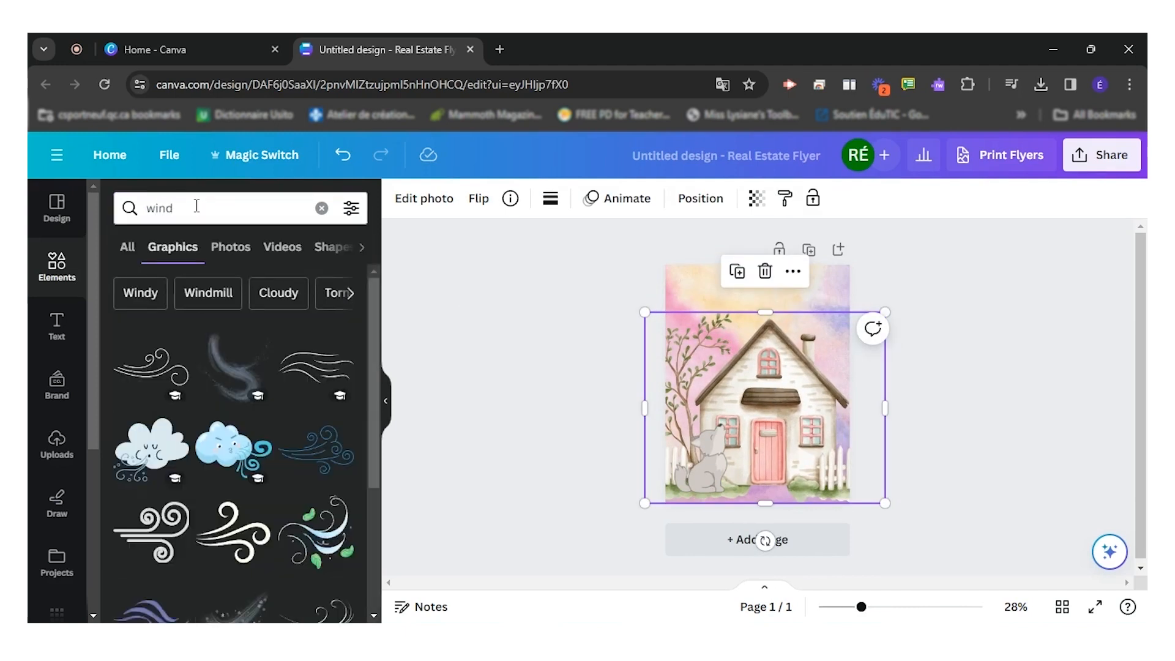
# Step: Add the blue swirling wind lines graphic and tilt it diagonally upward from the wolf's snout across the cottage front
pyautogui.click(232, 375)
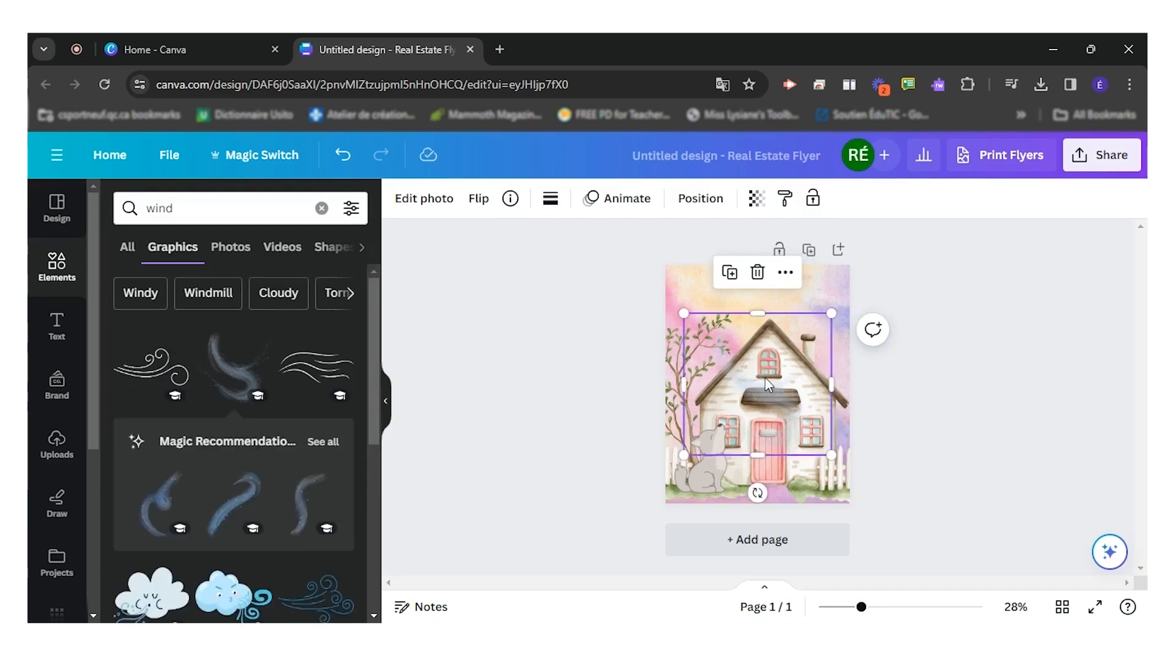
pyautogui.press('Delete')
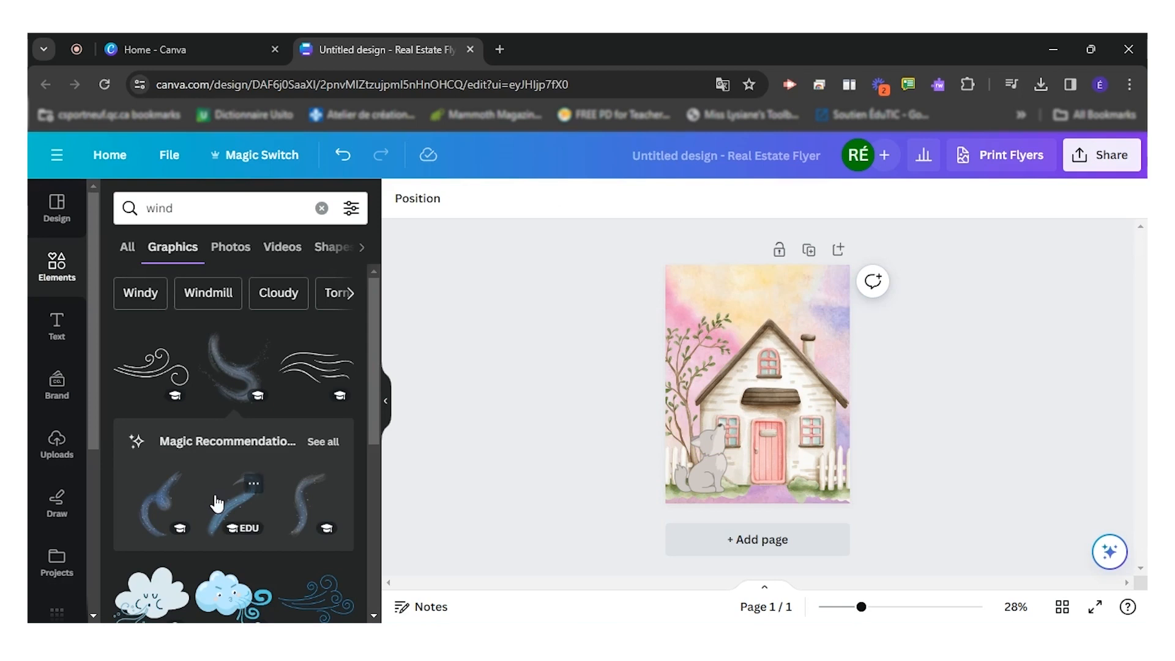
pyautogui.scroll(-1, 216, 499)
pyautogui.scroll(-4, 216, 502)
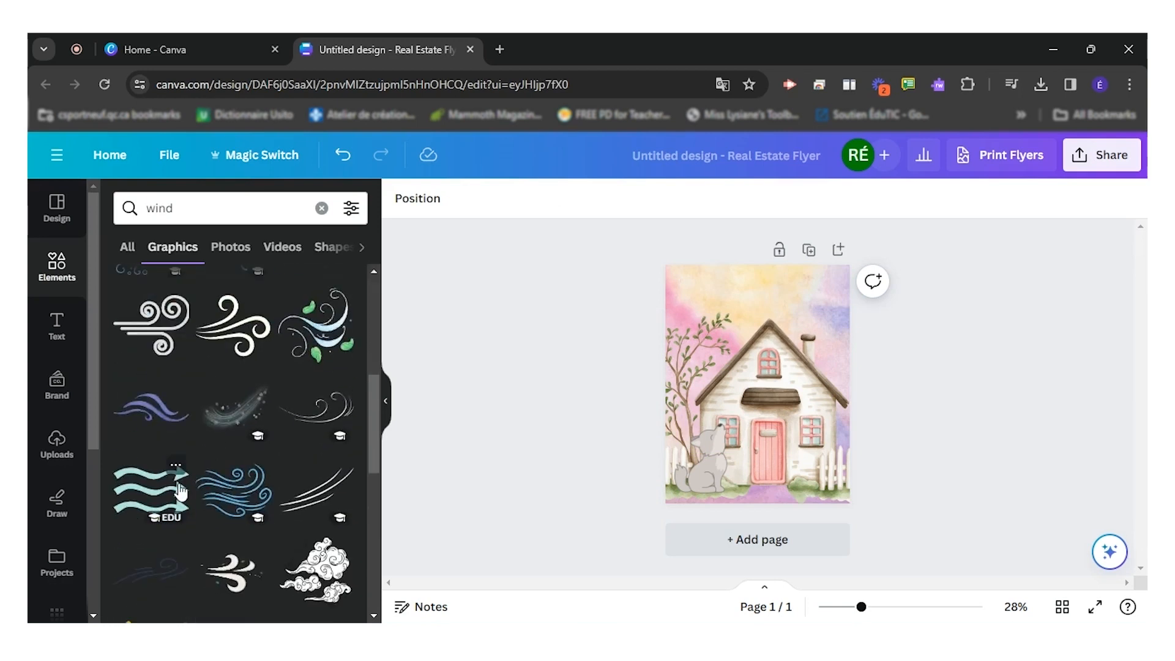
pyautogui.click(215, 490)
pyautogui.moveTo(749, 399); pyautogui.dragTo(751, 406)
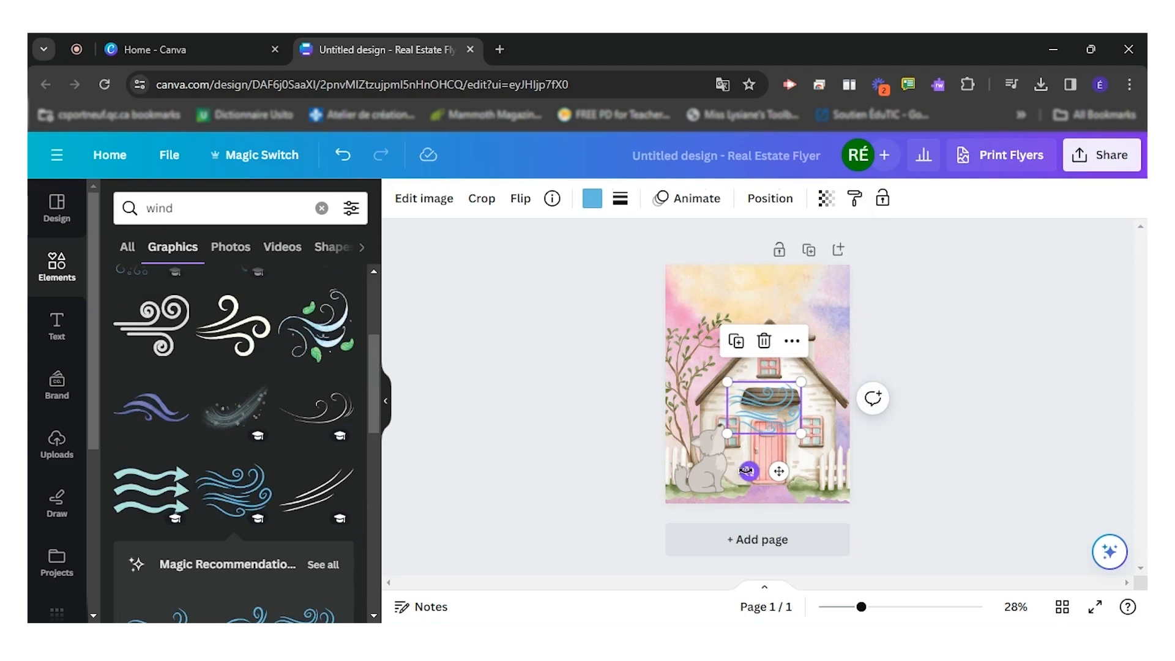
pyautogui.moveTo(749, 471); pyautogui.dragTo(774, 468)
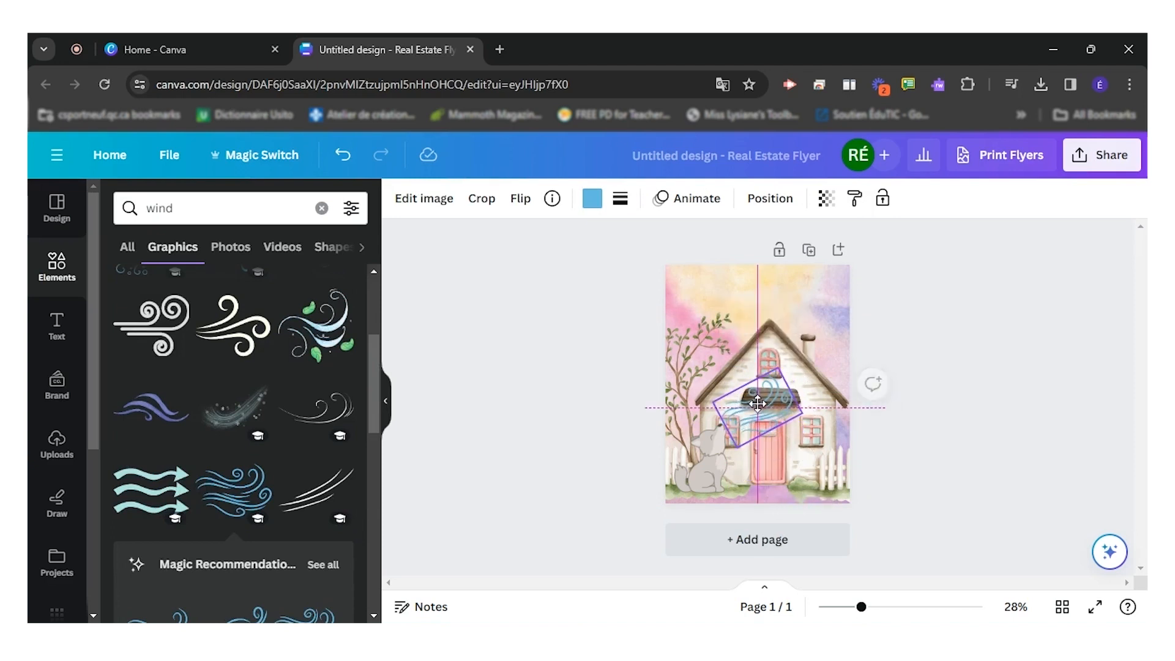
# Step: Search the graphics for "pig"
pyautogui.click(183, 209)
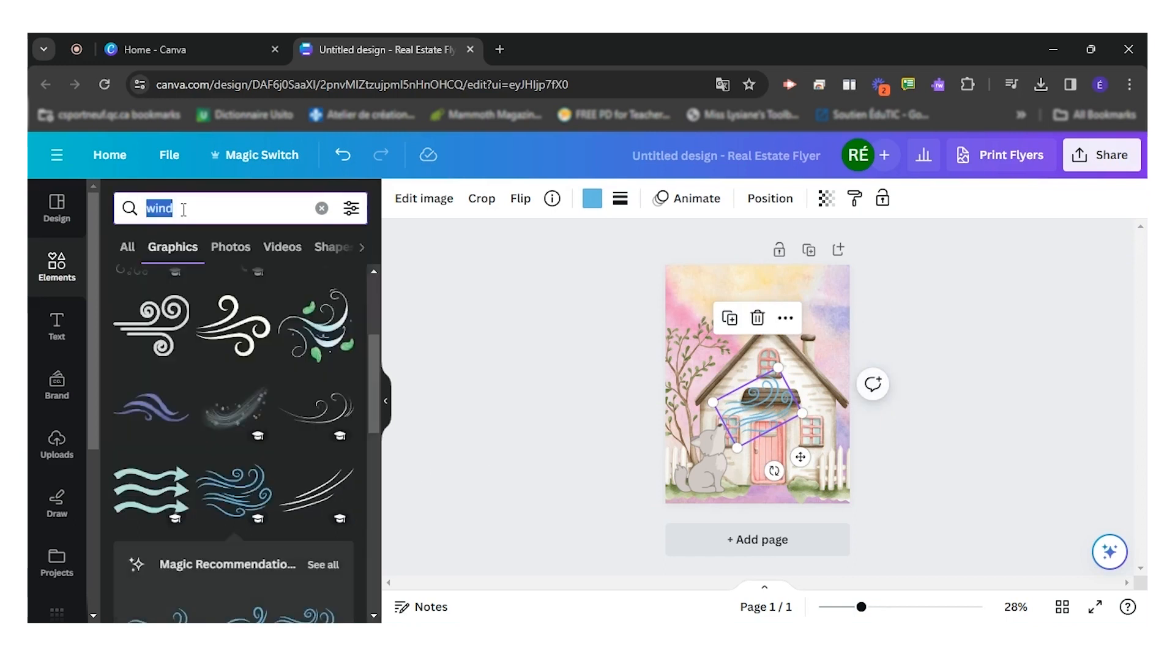
pyautogui.write('pig')
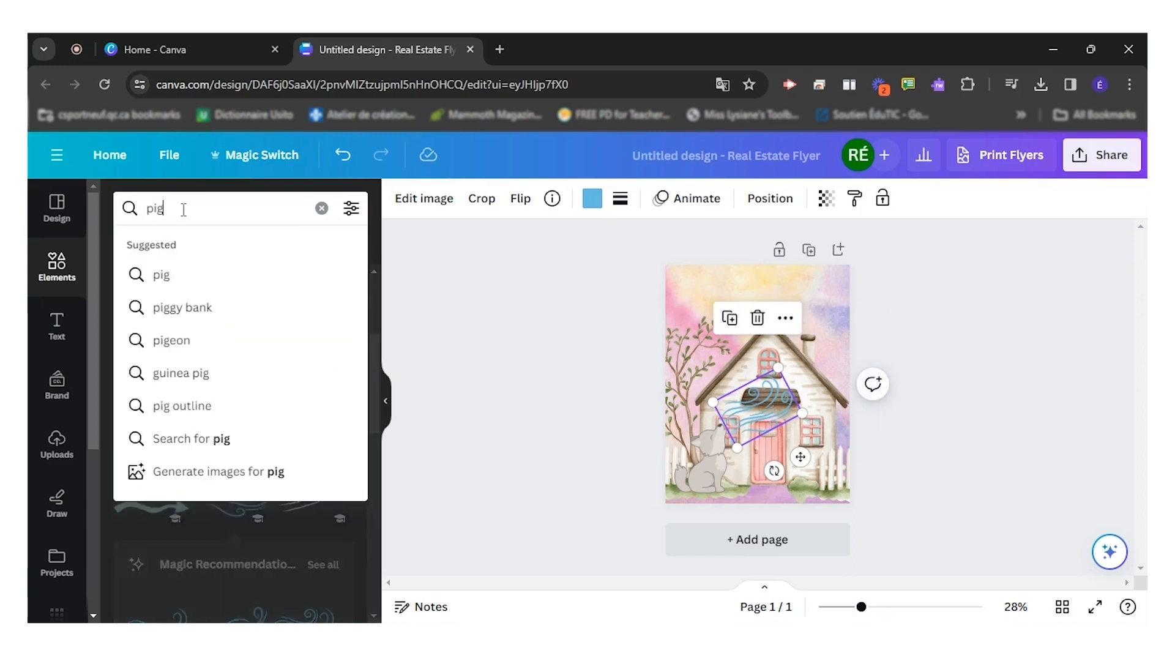
pyautogui.press('Return')
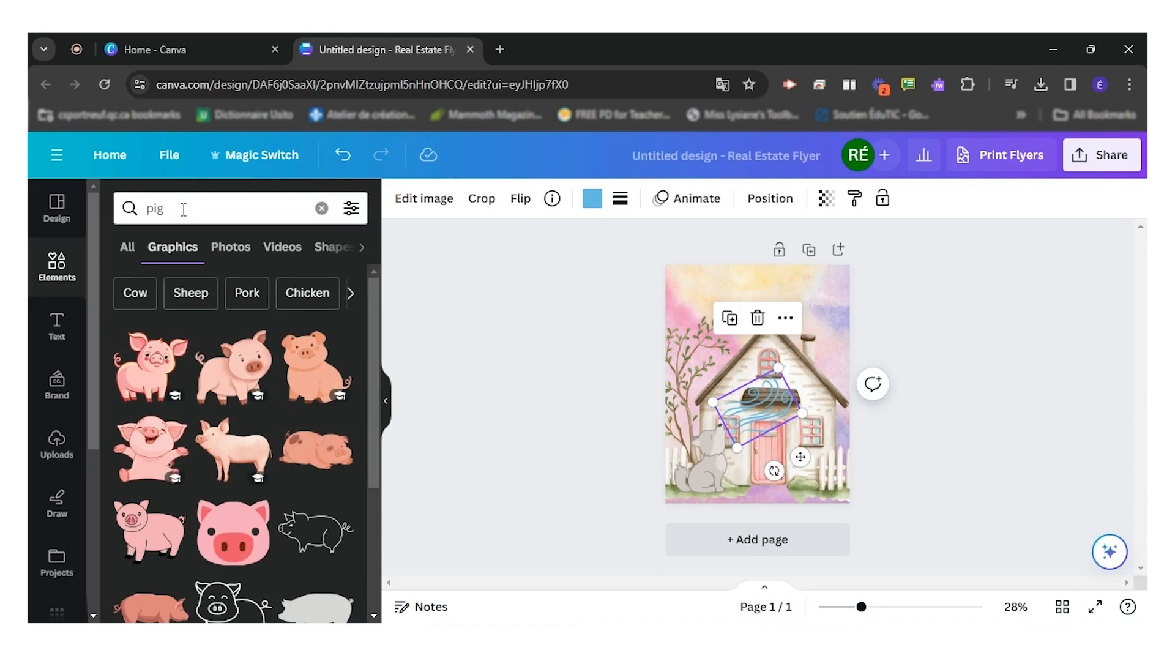
# Step: Add the sitting cartoon pig graphic, shrink it, and place it on the grass to the right of the cottage door
pyautogui.scroll(-3, 300, 501)
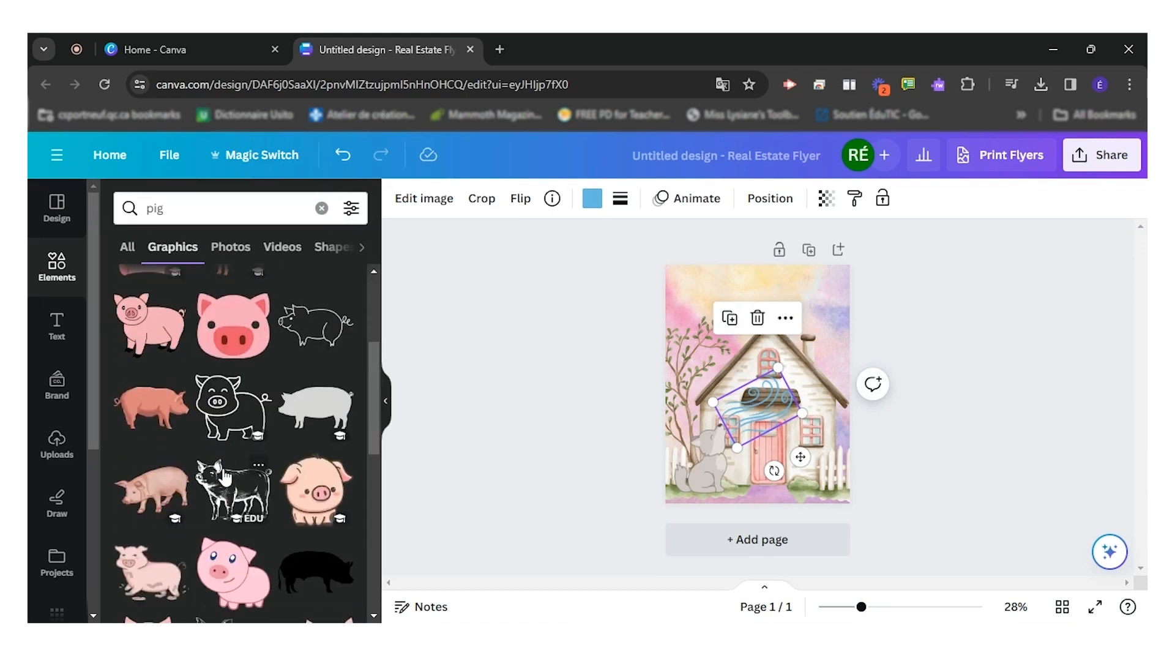
pyautogui.moveTo(300, 501); pyautogui.dragTo(785, 453)
pyautogui.moveTo(831, 412); pyautogui.dragTo(812, 471)
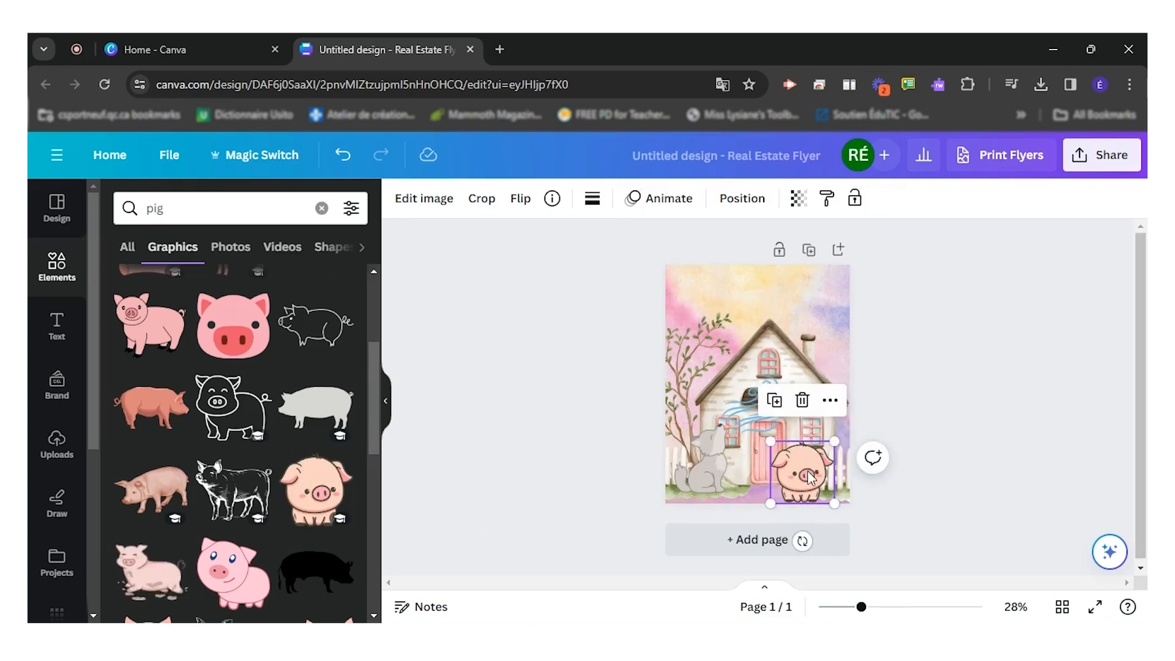
pyautogui.moveTo(808, 476); pyautogui.dragTo(811, 477)
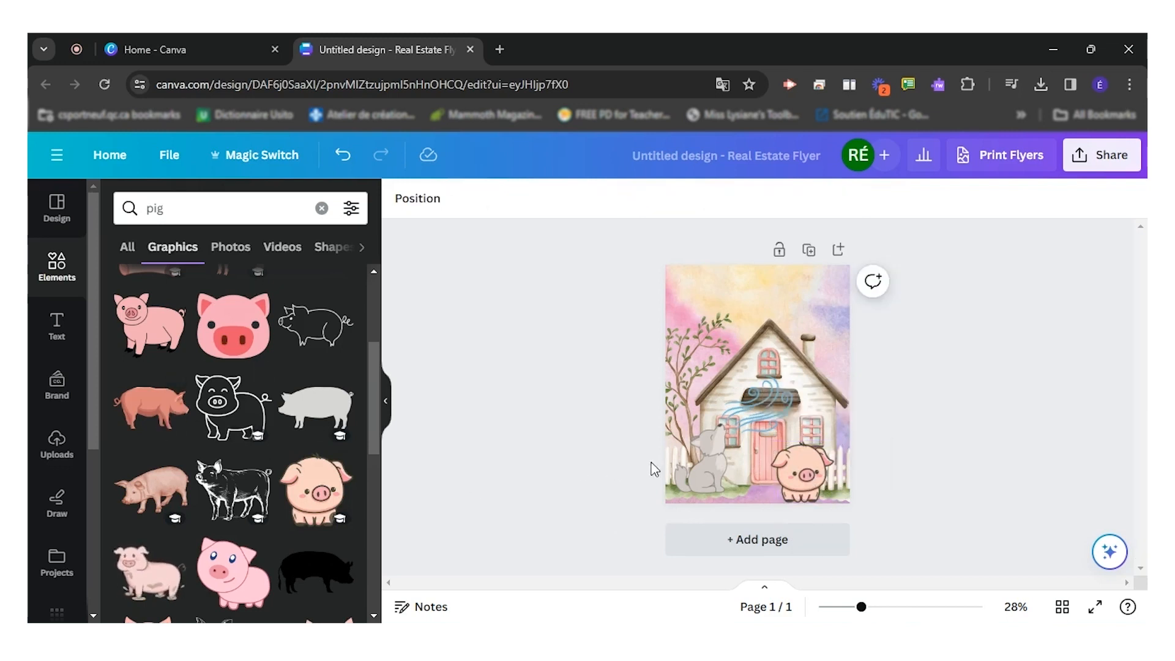
# Step: Duplicate the pig and arrange the two overlapping side by side in the page's lower-right corner
pyautogui.click(805, 475)
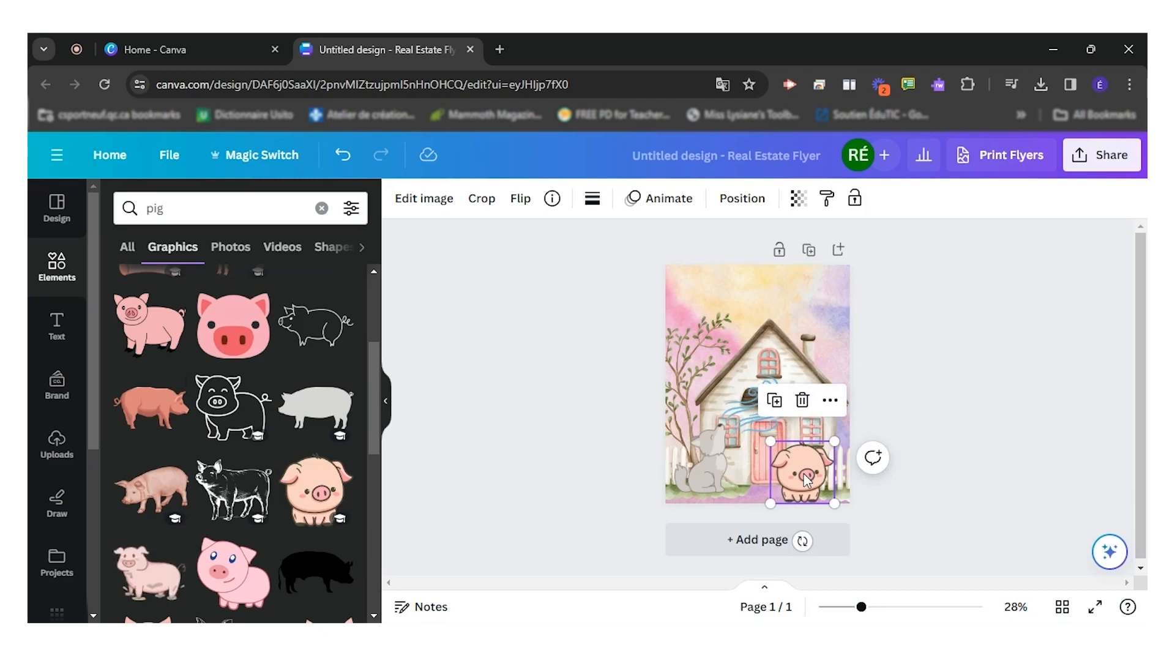
pyautogui.moveTo(807, 479); pyautogui.dragTo(825, 453)
pyautogui.moveTo(796, 498); pyautogui.dragTo(783, 498)
pyautogui.moveTo(837, 450); pyautogui.dragTo(808, 466)
# Step: Add the pink neon "love you" font combination and move it above the cottage roof in the page's upper-right area
pyautogui.click(57, 323)
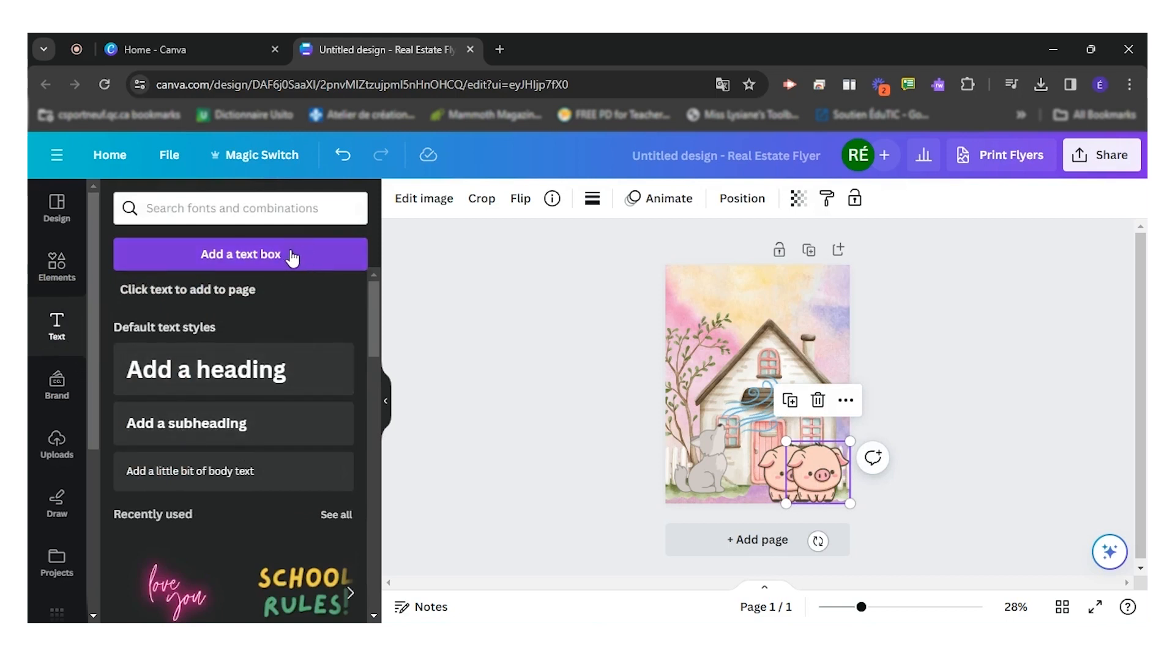
pyautogui.scroll(-5, 325, 363)
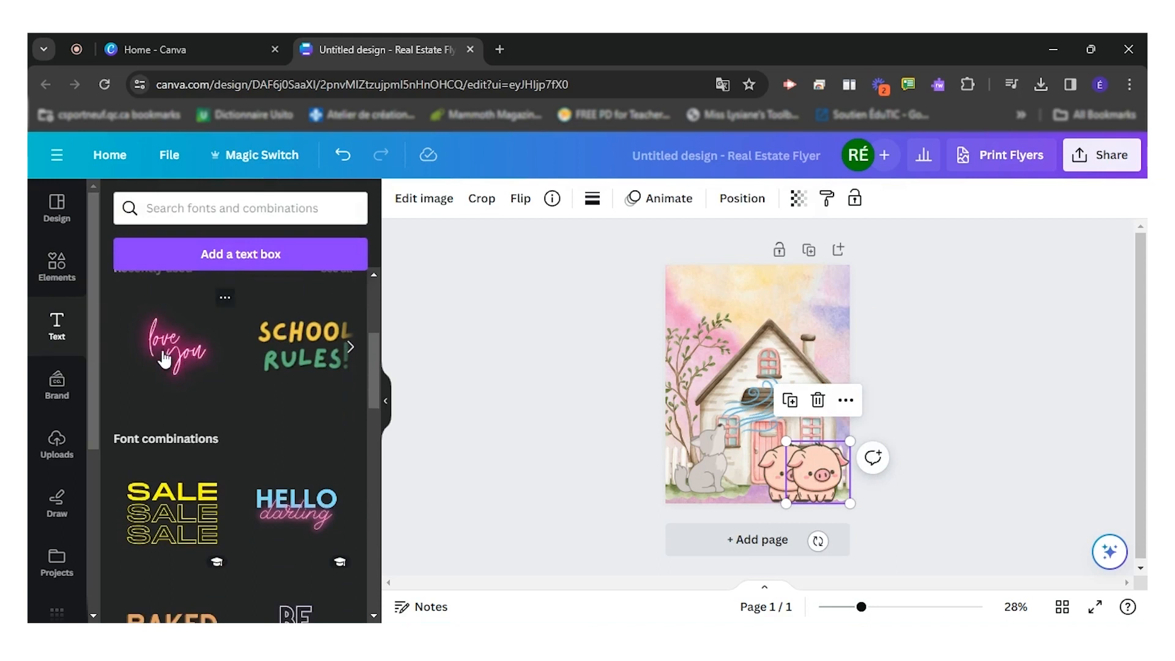
pyautogui.scroll(-1, 281, 401)
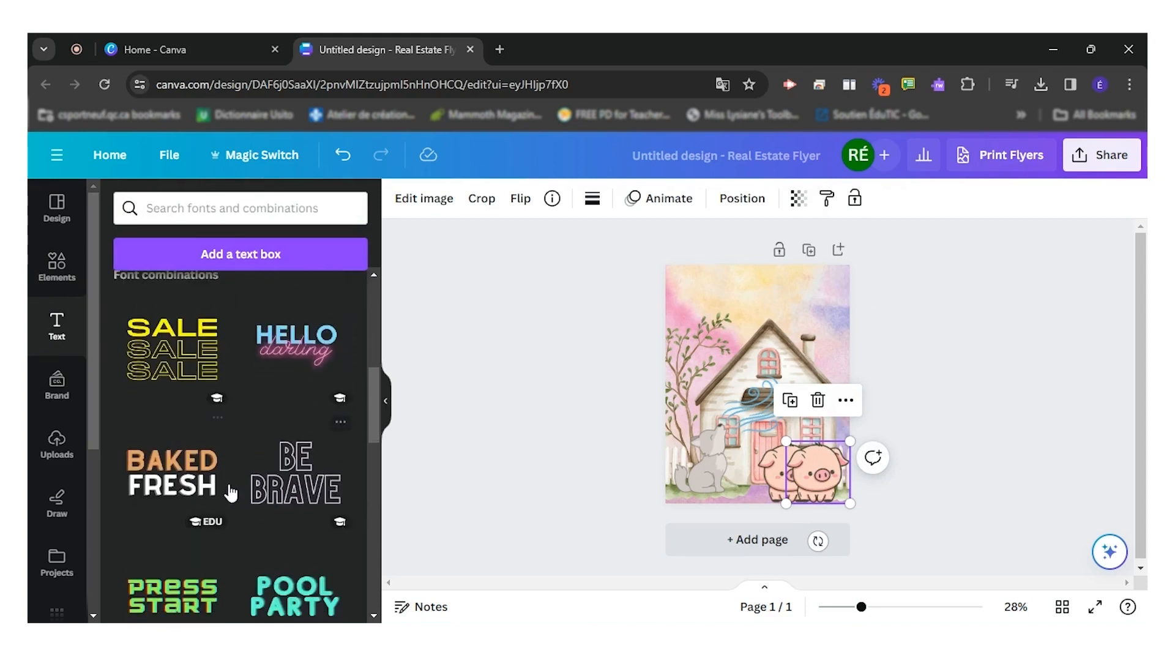
pyautogui.scroll(-3, 231, 488)
pyautogui.scroll(5, 231, 490)
pyautogui.scroll(2, 231, 490)
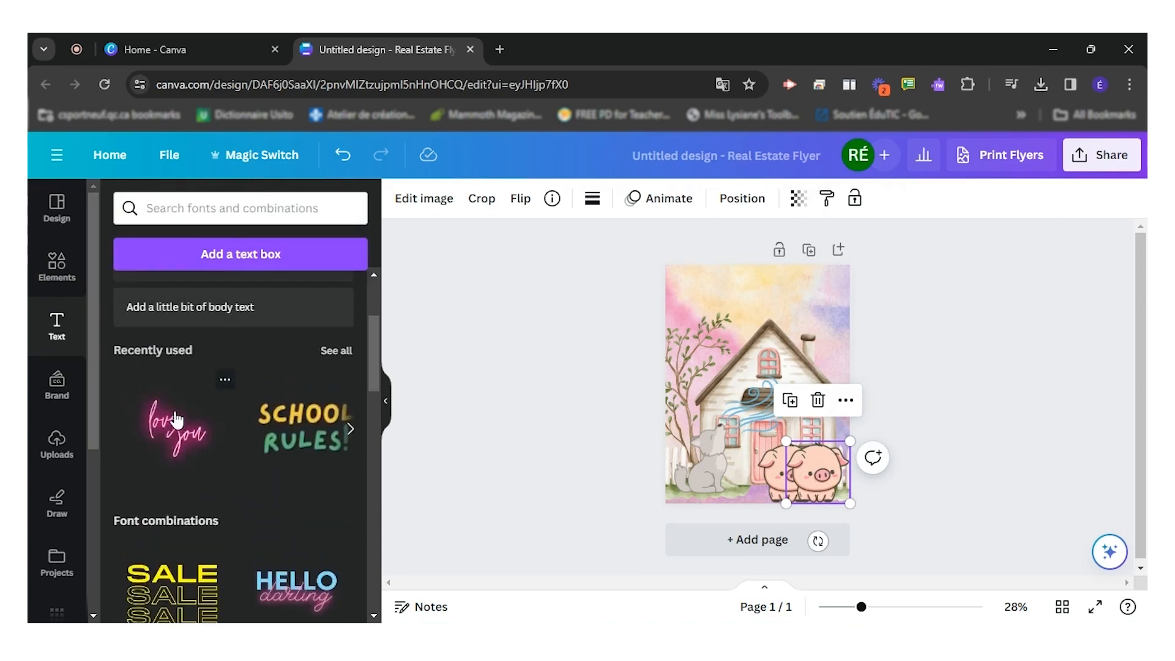
pyautogui.click(170, 445)
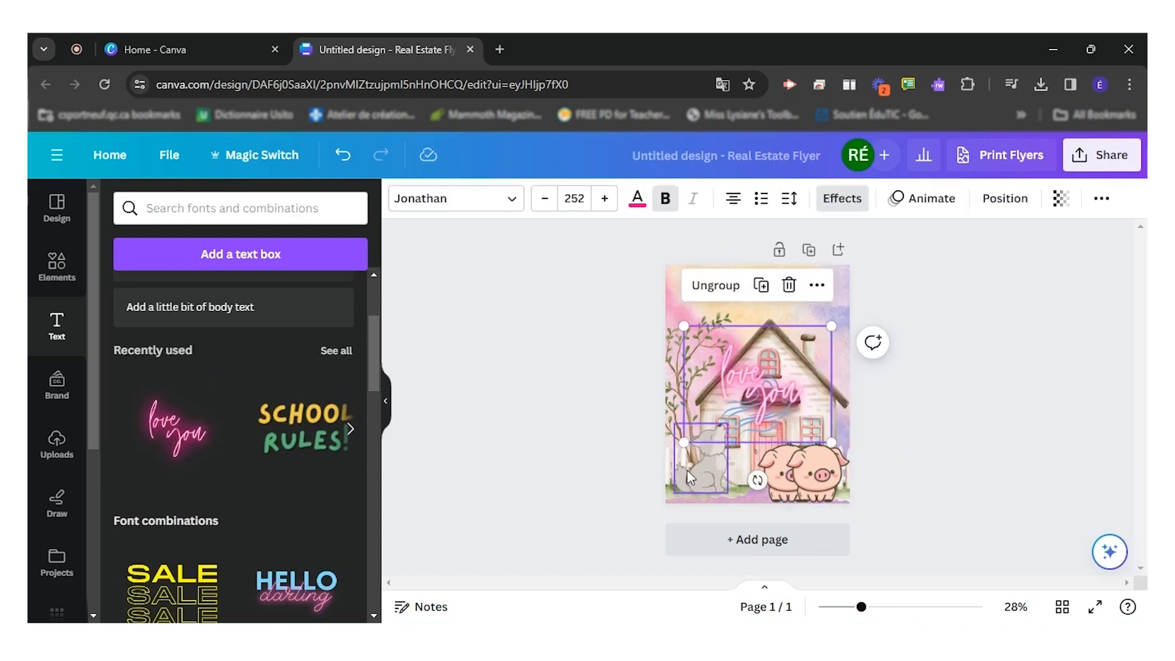
pyautogui.moveTo(759, 417); pyautogui.dragTo(779, 335)
pyautogui.moveTo(795, 333); pyautogui.dragTo(820, 332)
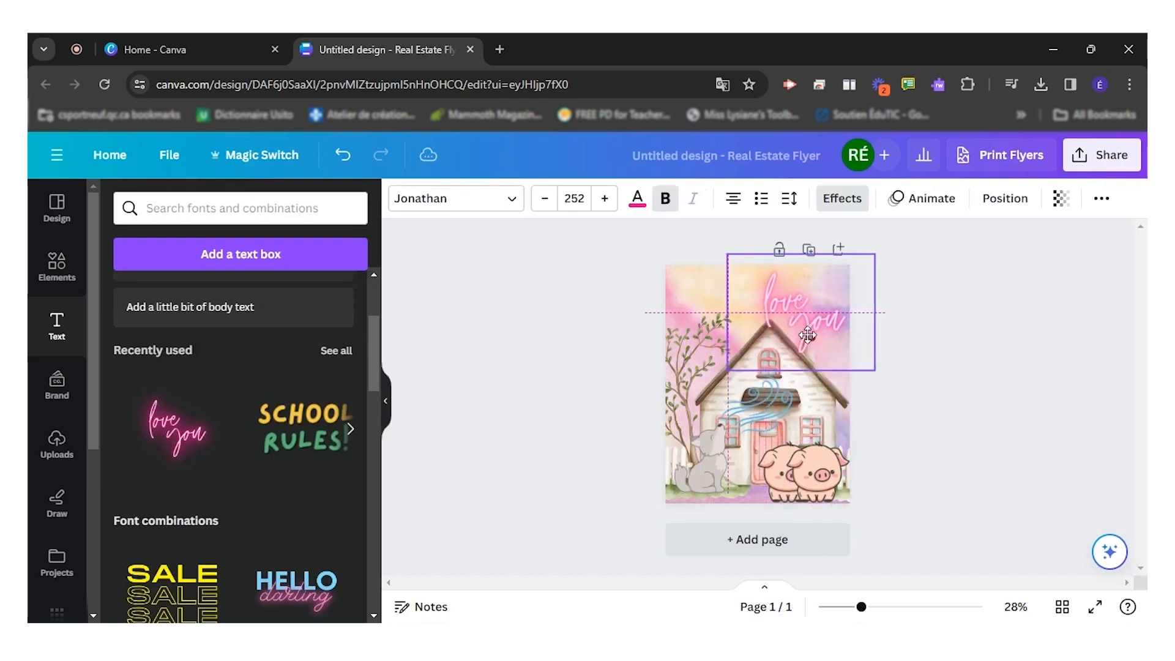
# Step: Delete the word "you" from the neon text and ungroup its two text boxes
pyautogui.doubleClick(810, 334)
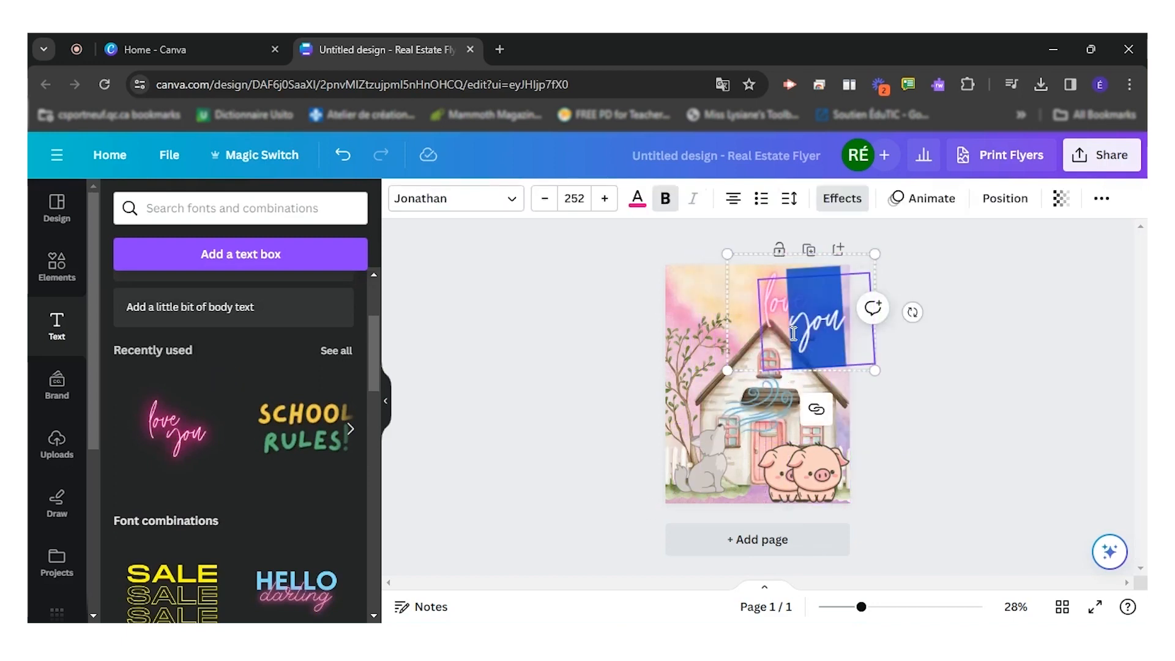
pyautogui.click(769, 304)
pyautogui.moveTo(769, 305); pyautogui.dragTo(848, 339)
pyautogui.press('BackSpace')
pyautogui.click(790, 292)
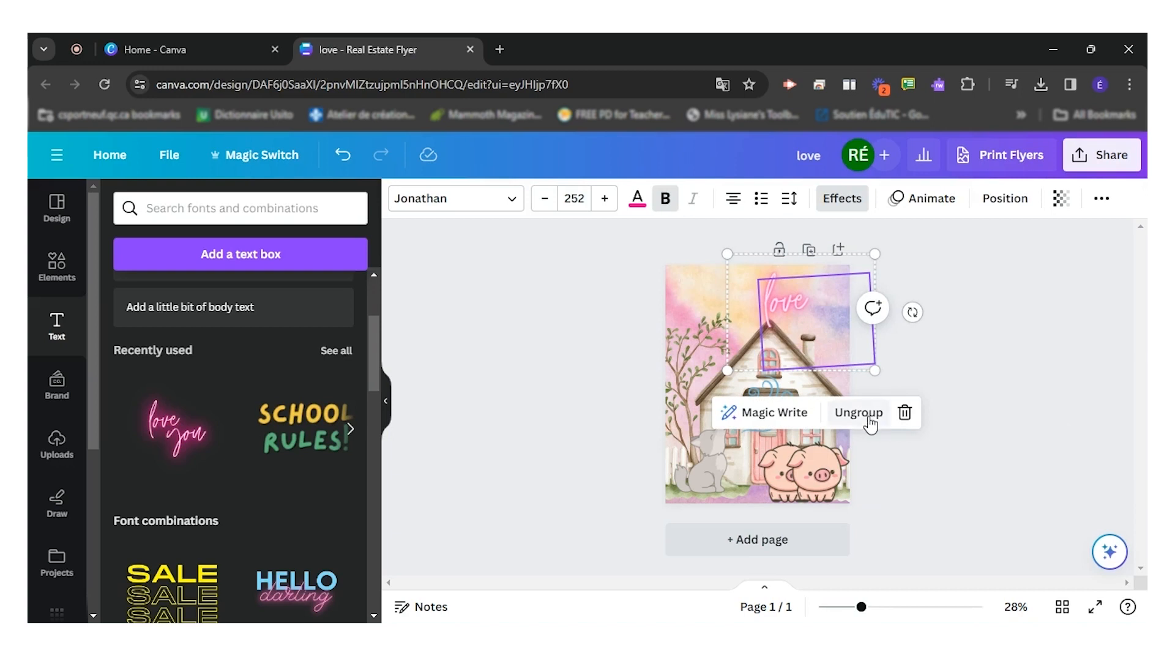
pyautogui.click(868, 418)
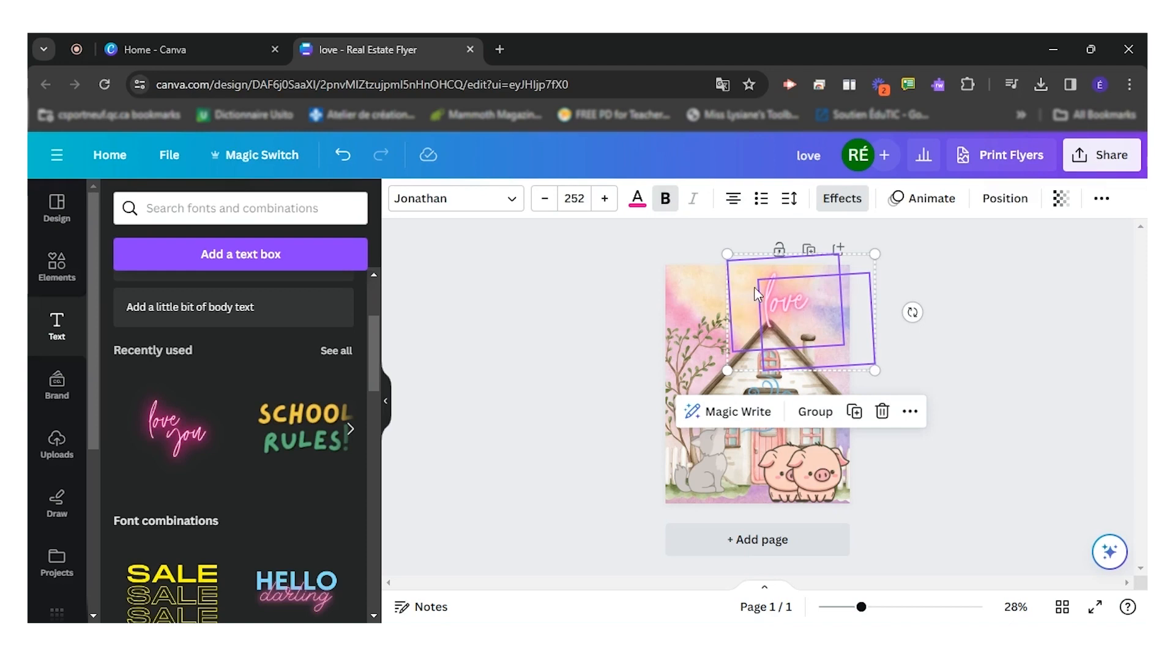
# Step: Replace the neon word "love" with "HELP!"
pyautogui.click(978, 388)
pyautogui.click(780, 304)
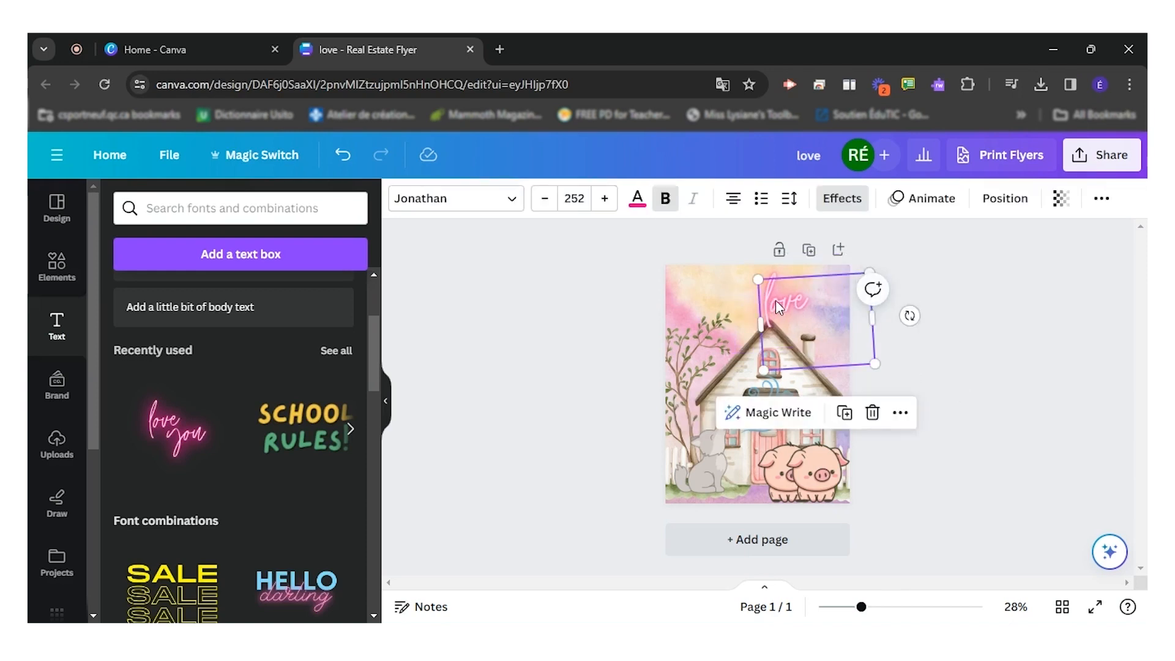
pyautogui.click(776, 300)
pyautogui.doubleClick(777, 296)
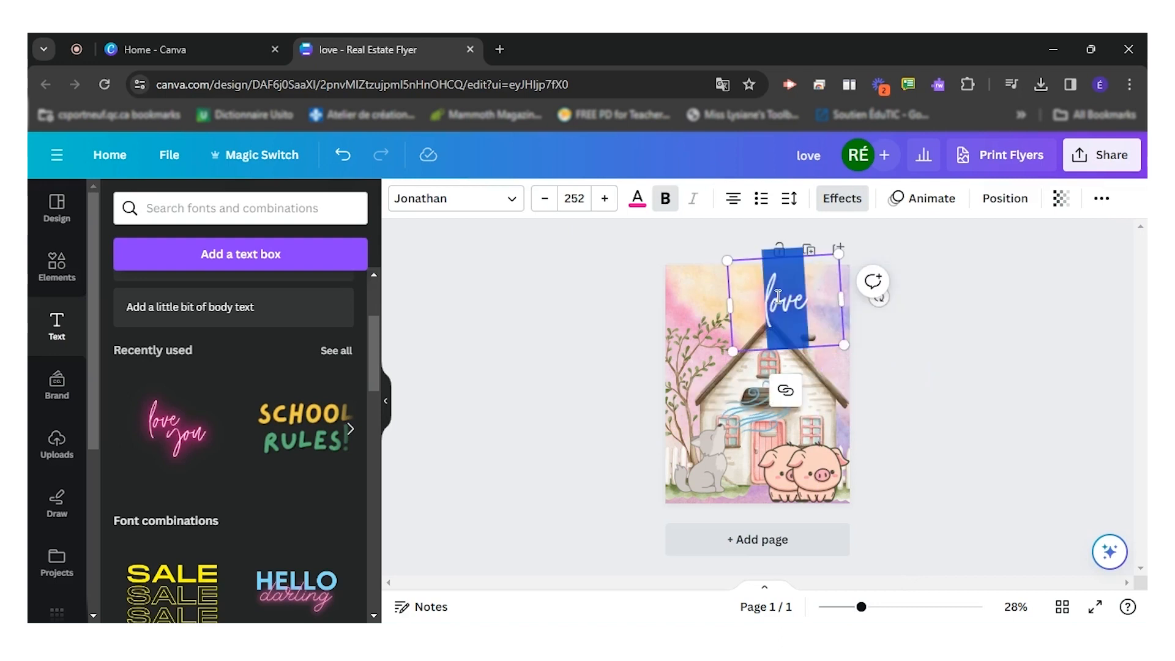
pyautogui.write('HELP!')
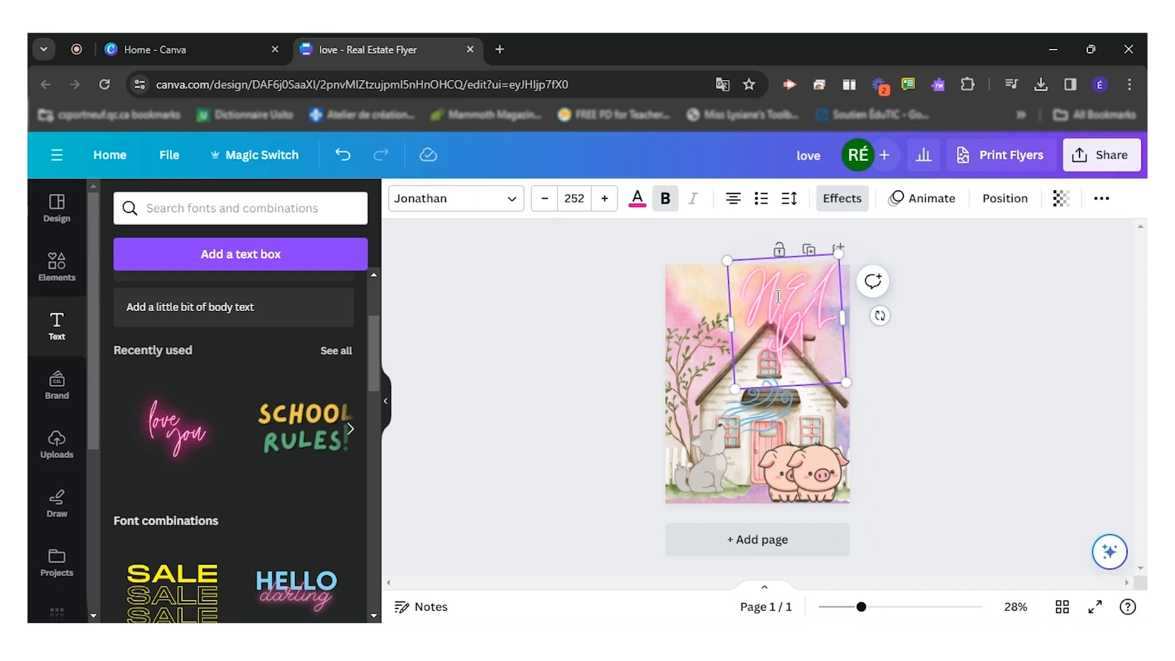
# Step: Change the "HELP!" text to the League Spartan font at size 96
pyautogui.hotkey('ctrl', 'a')
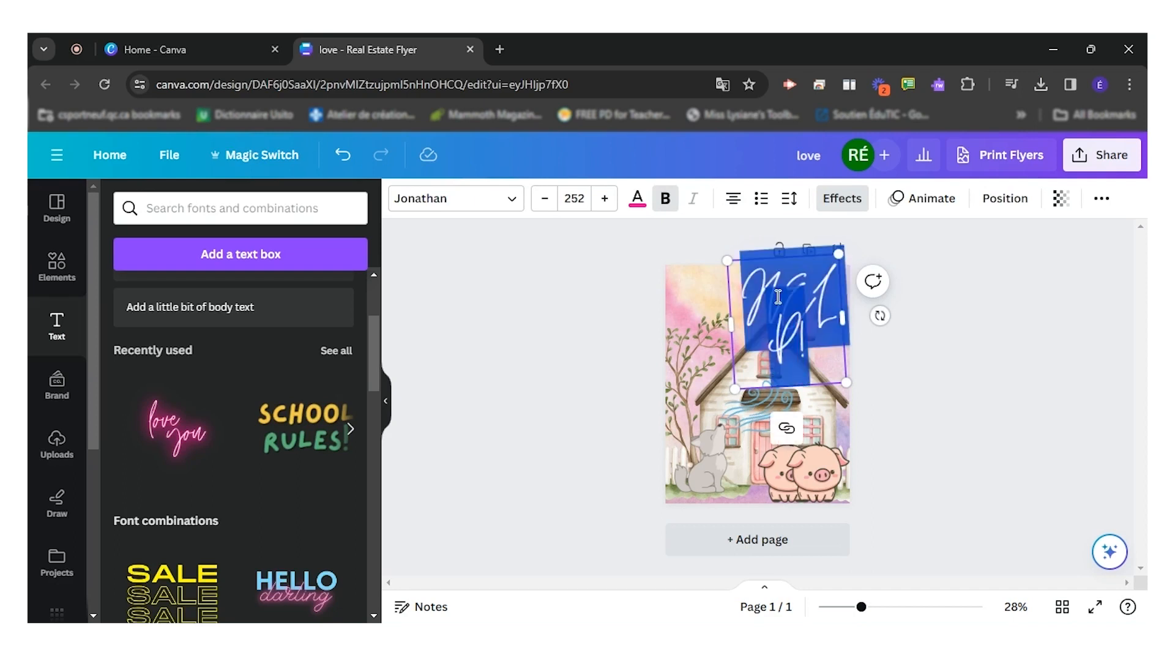
pyautogui.click(506, 200)
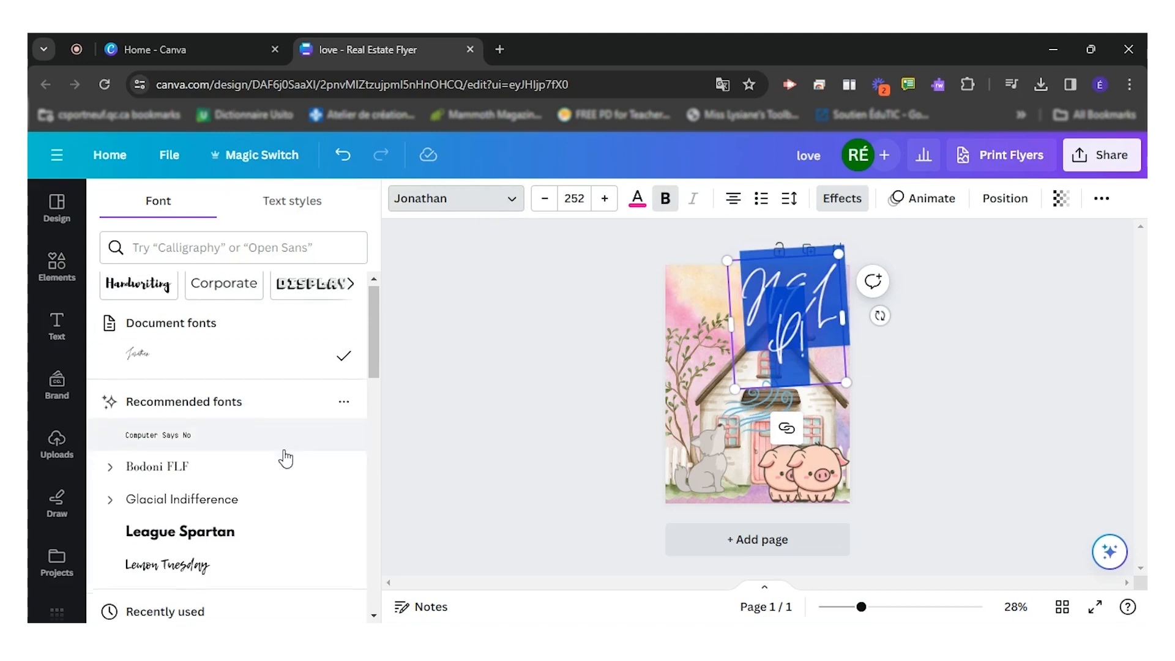
pyautogui.scroll(-1, 248, 468)
pyautogui.click(248, 469)
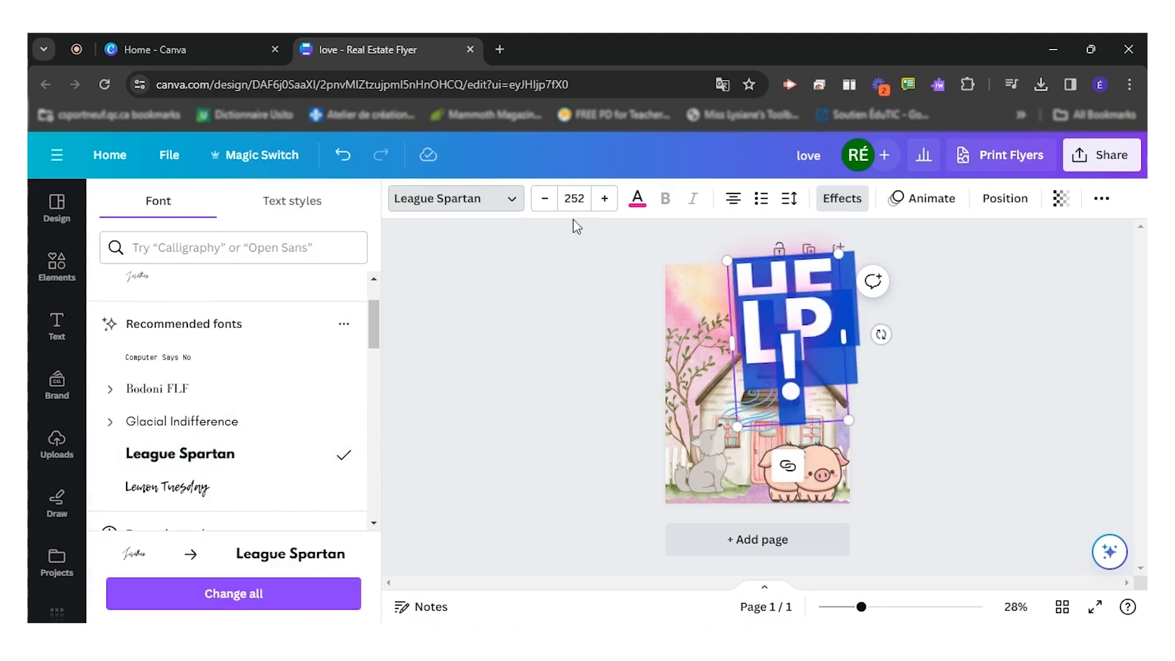
pyautogui.click(573, 199)
pyautogui.moveTo(661, 304); pyautogui.dragTo(659, 450)
pyautogui.click(610, 432)
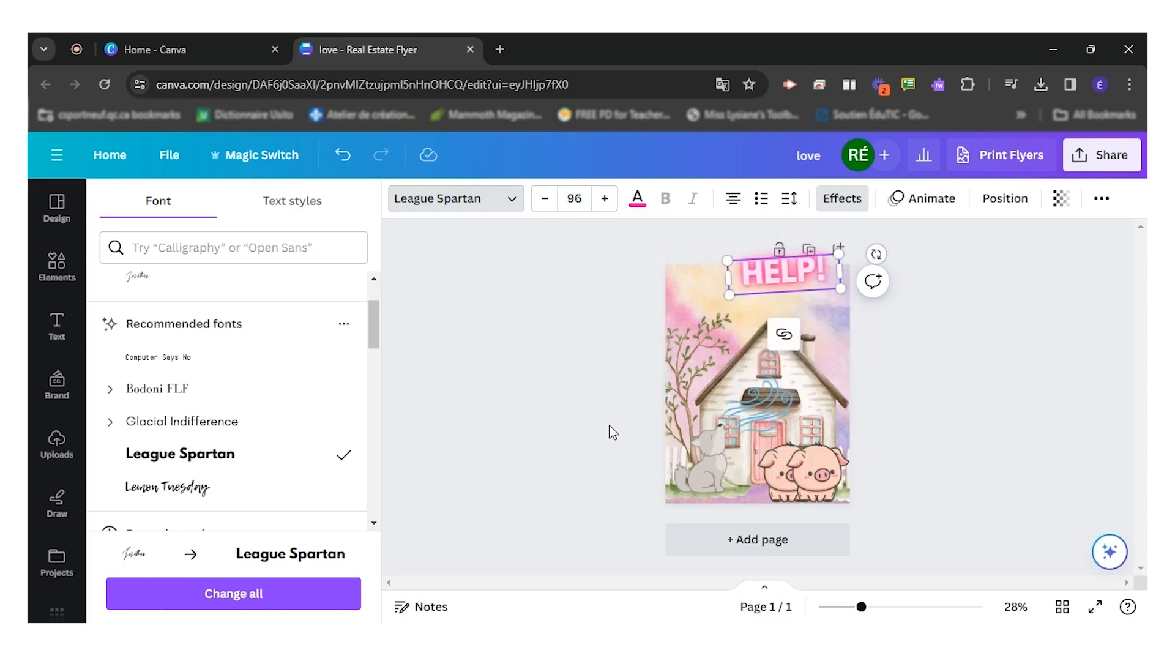
# Step: Move the "HELP!" text down slightly so it sits fully on the page above the cottage roof
pyautogui.click(787, 289)
pyautogui.click(943, 358)
pyautogui.moveTo(797, 284); pyautogui.dragTo(796, 301)
pyautogui.click(982, 450)
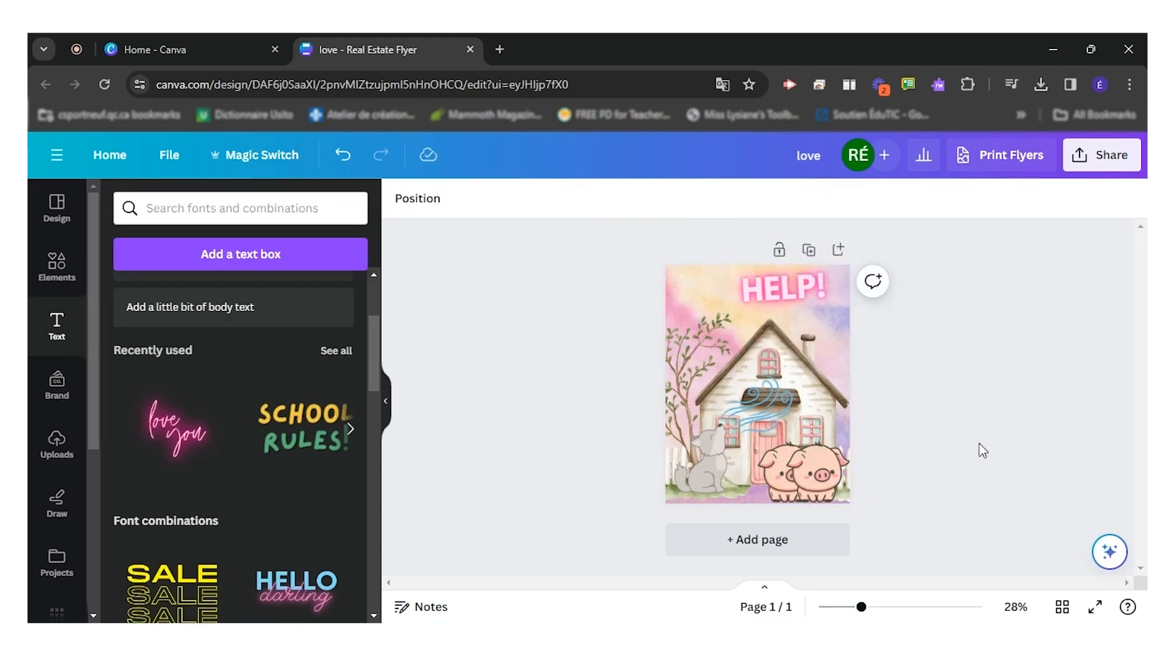
# Step: Examine the flyer's sharing and download options, and close them without choosing one
pyautogui.click(1095, 158)
pyautogui.scroll(-2, 963, 381)
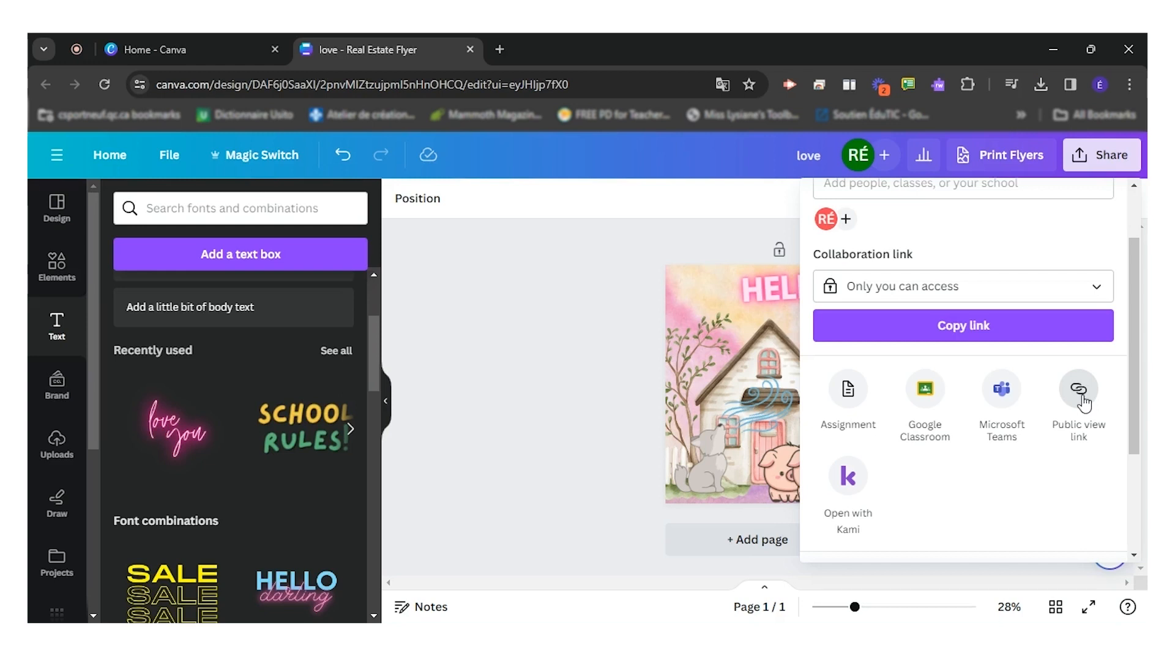
pyautogui.scroll(-3, 1084, 402)
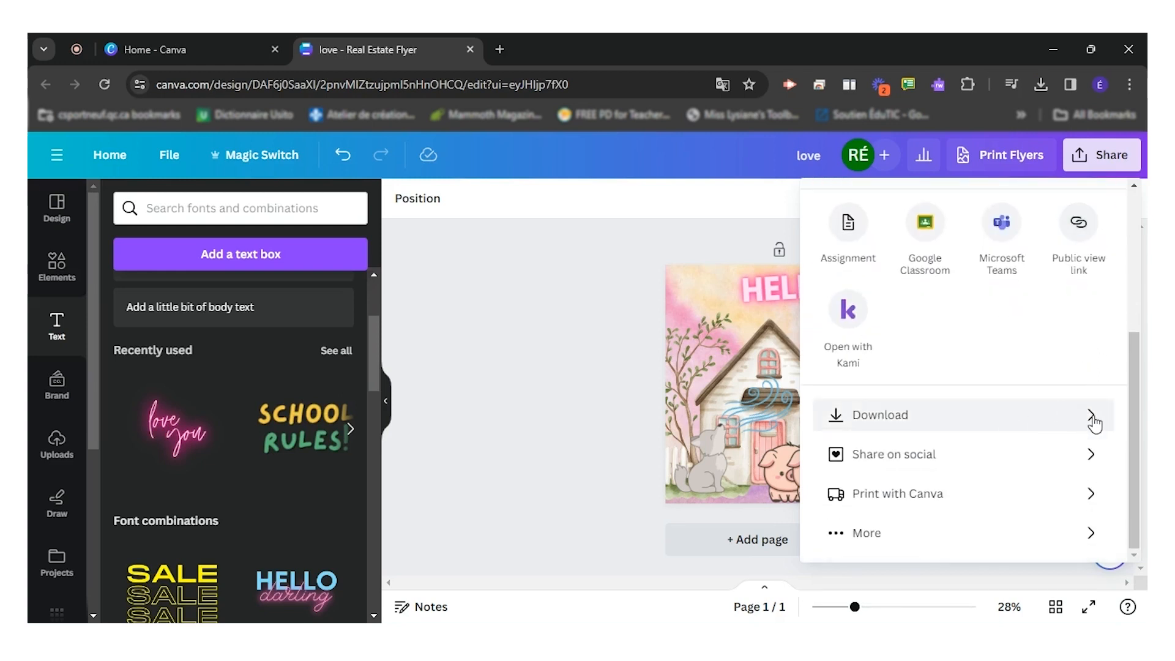
pyautogui.click(611, 424)
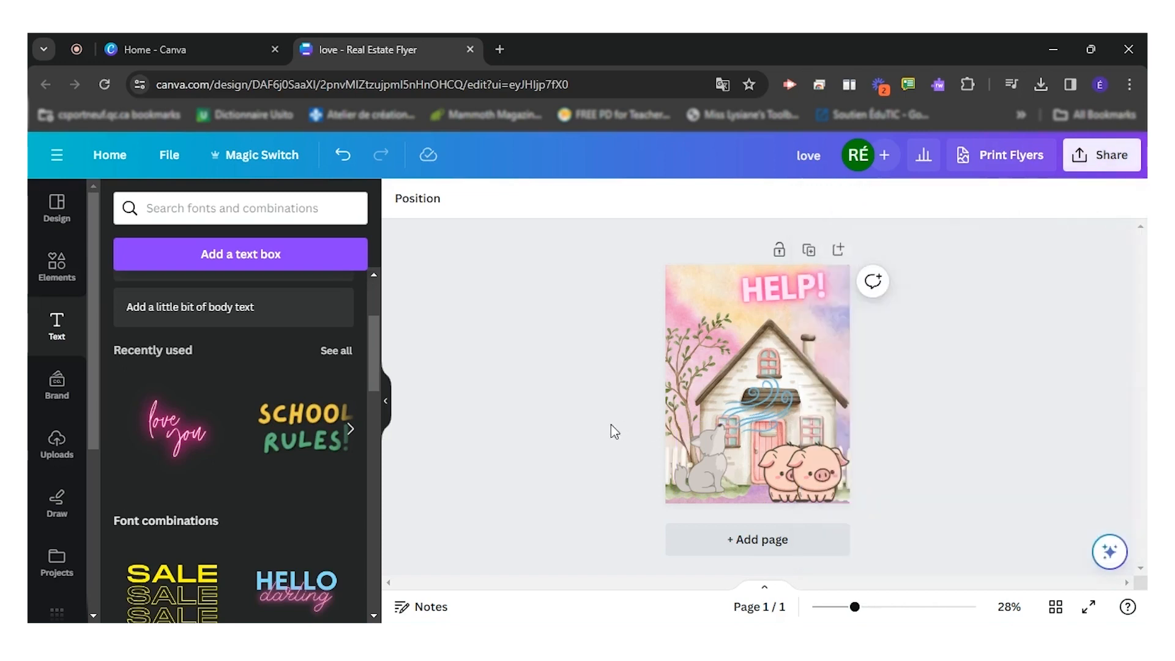